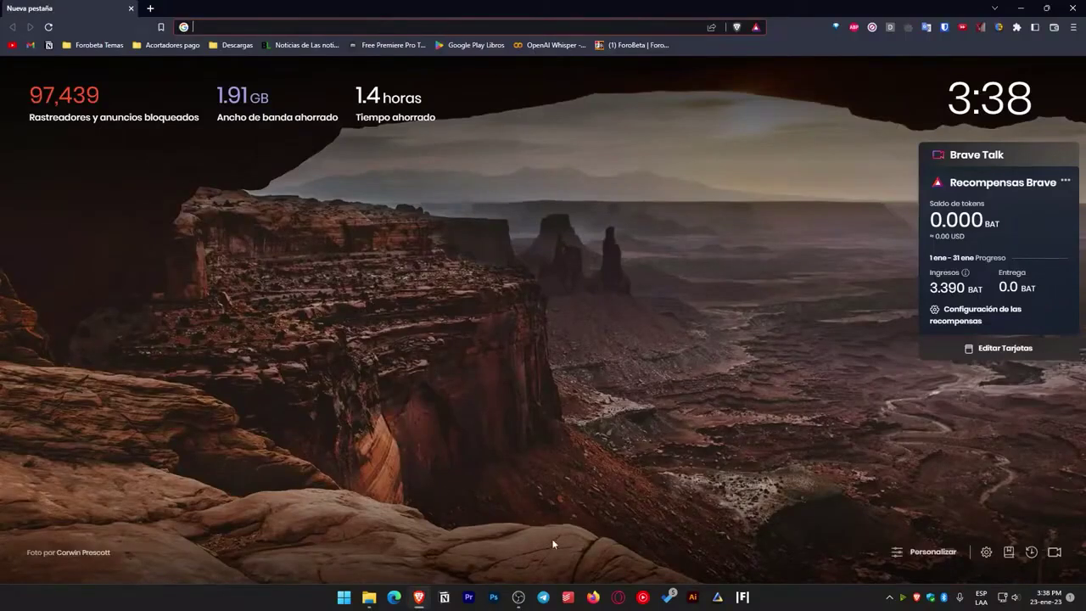
- Switch to OBS and open the virtual camera's configuration
left_click(518, 596)
left_click_drag(679, 99, 440, 99)
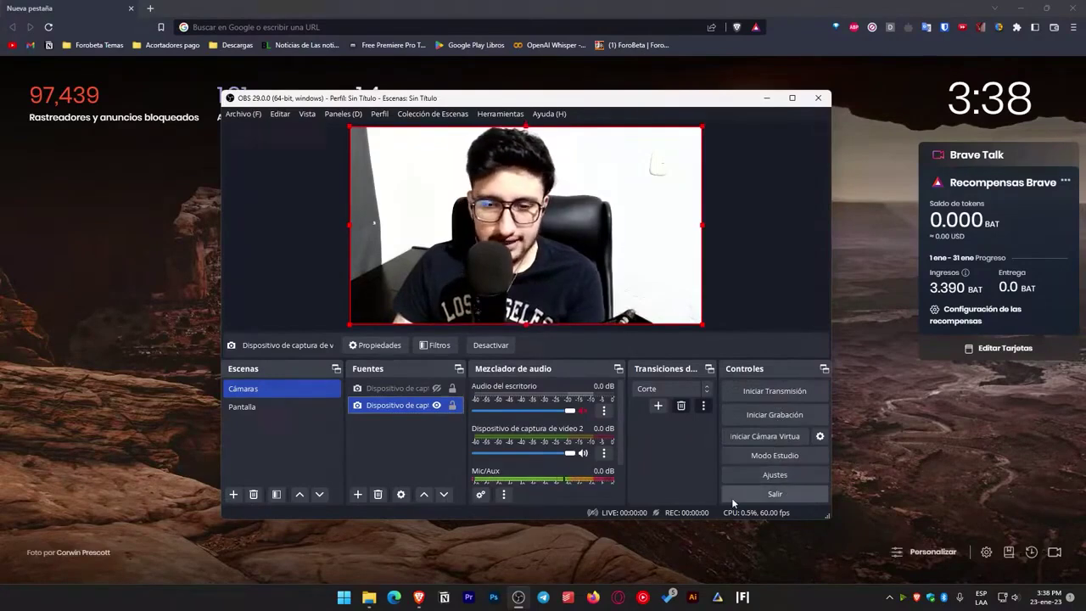
left_click(819, 436)
left_click_drag(509, 246, 575, 214)
- Review the output types offered for the virtual camera
left_click(561, 252)
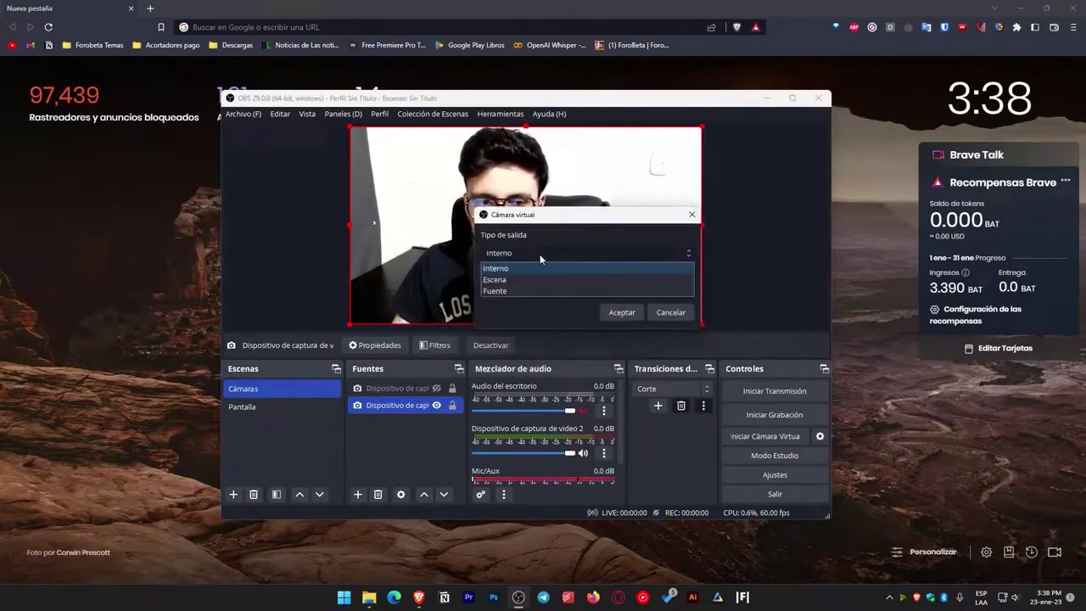
left_click(532, 308)
left_click_drag(513, 216, 772, 206)
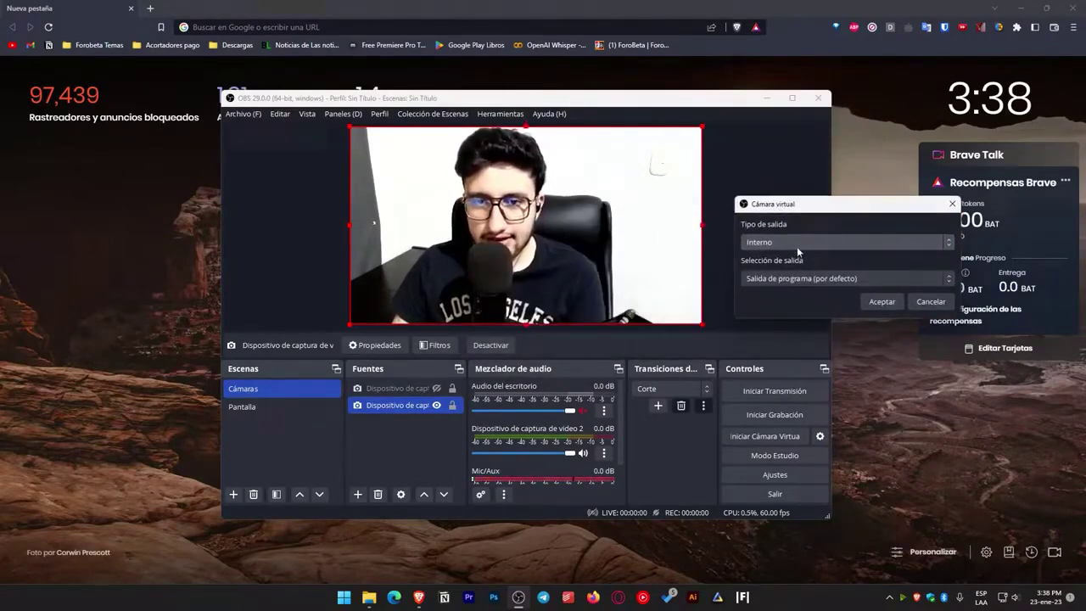
left_click(796, 246)
left_click(791, 243)
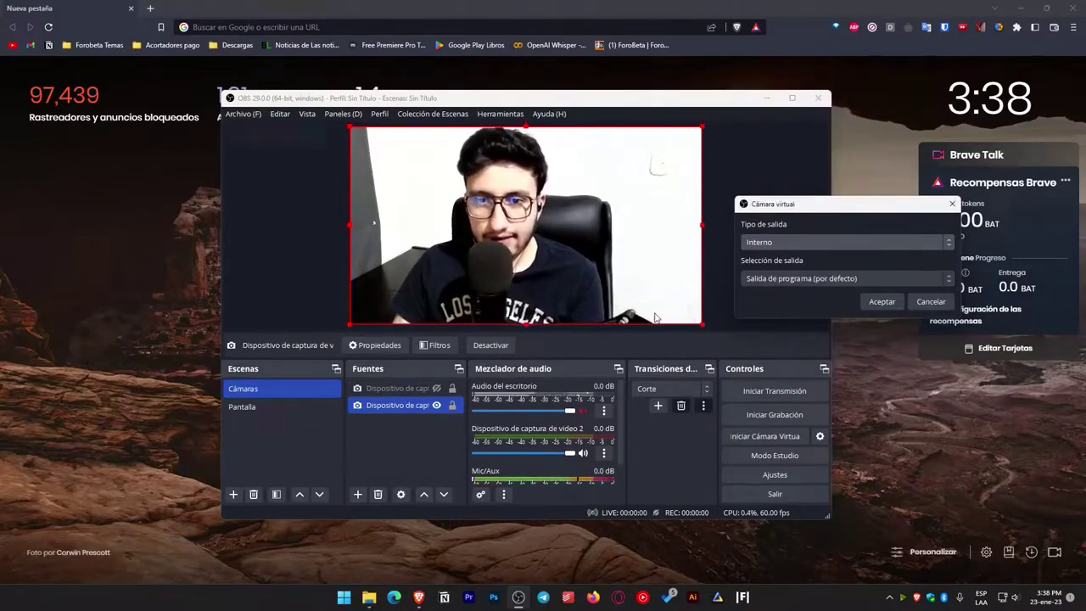
- Try the Fuente output type for the virtual camera and review the sources it offers
left_click(767, 242)
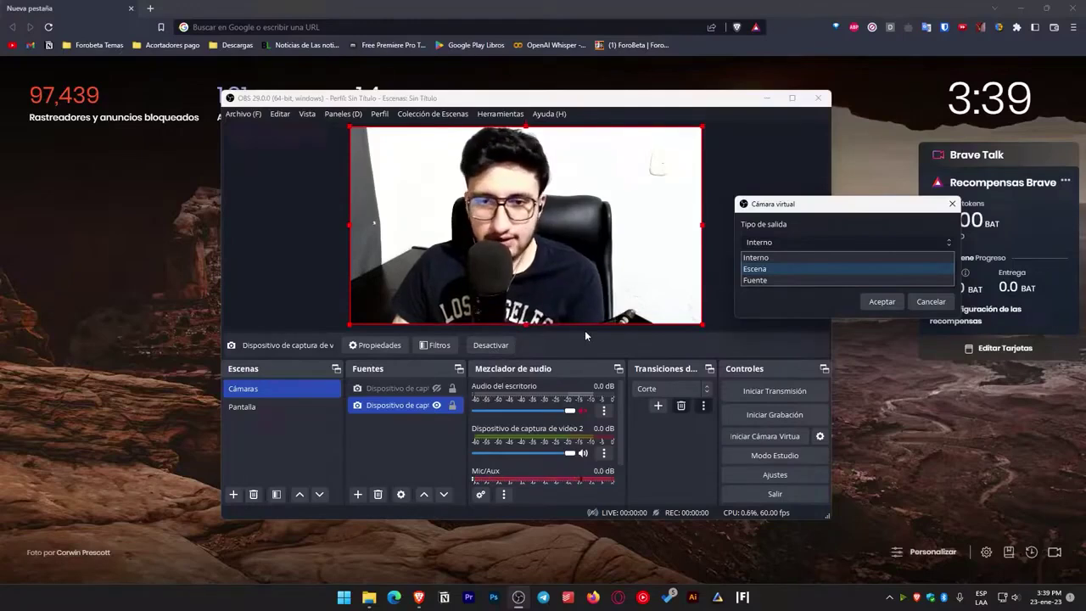
left_click(760, 281)
left_click(785, 280)
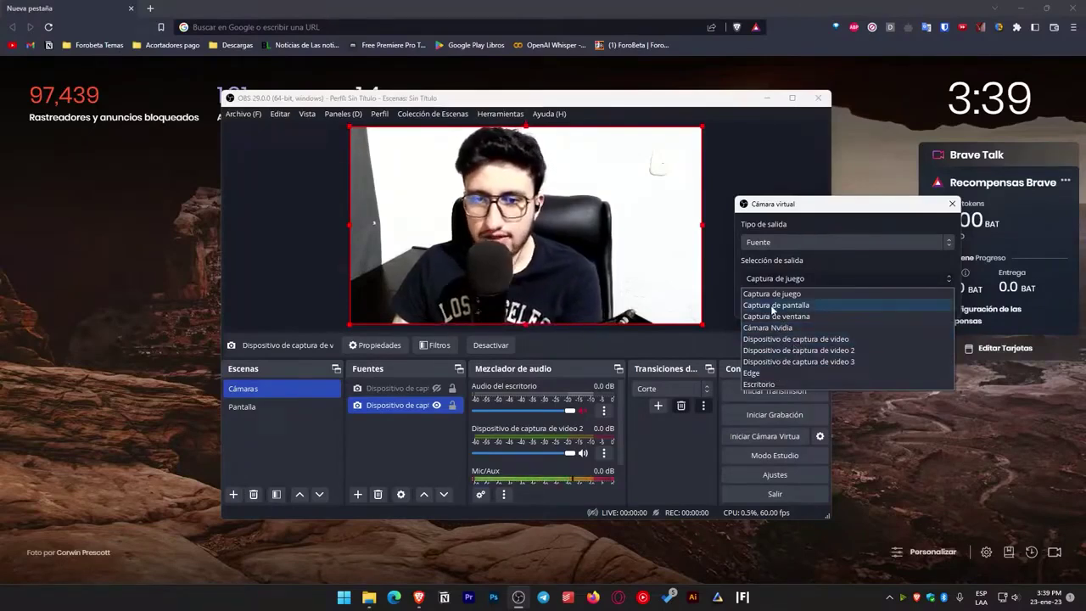
left_click(791, 261)
left_click(785, 279)
- Set the virtual camera's output type to Interno and accept the configuration
left_click(775, 245)
left_click(775, 257)
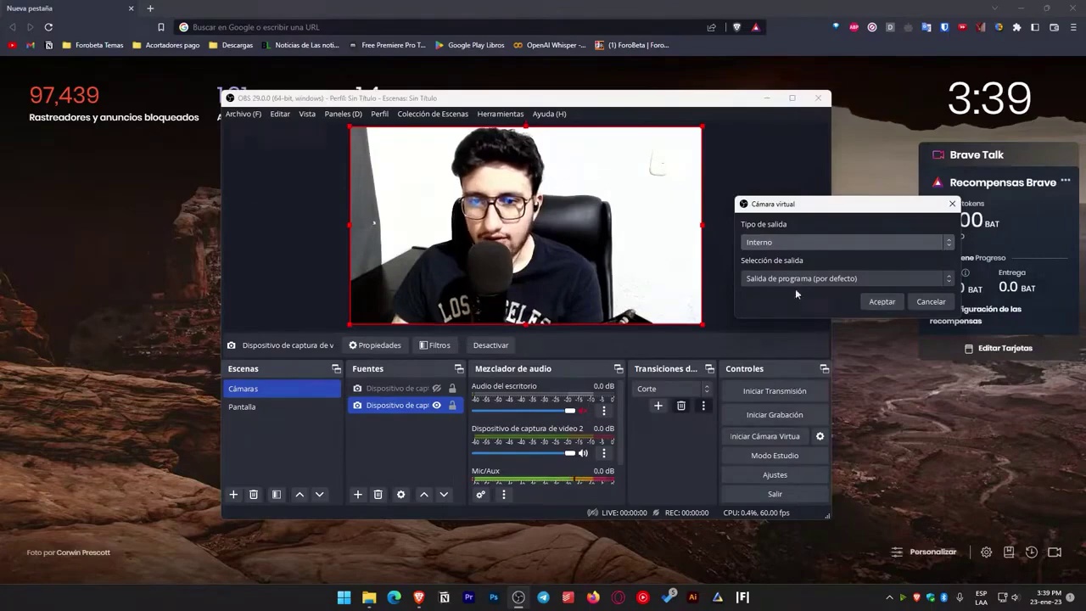
left_click(881, 301)
left_click_drag(485, 102, 529, 99)
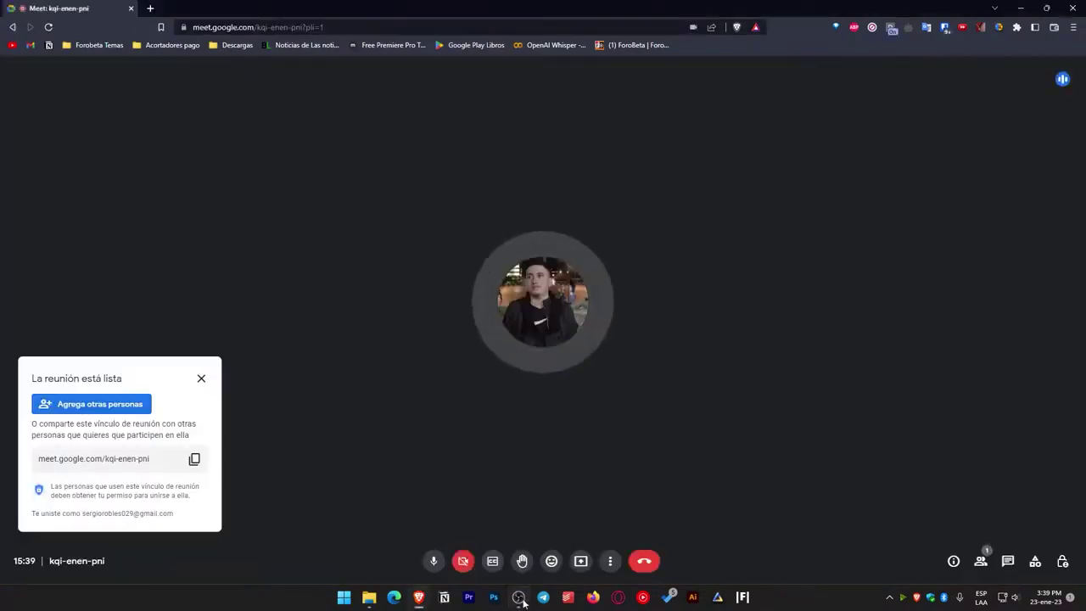
- Bring up OBS, move its window off the Meet call, and open Meet's video settings
left_click(518, 596)
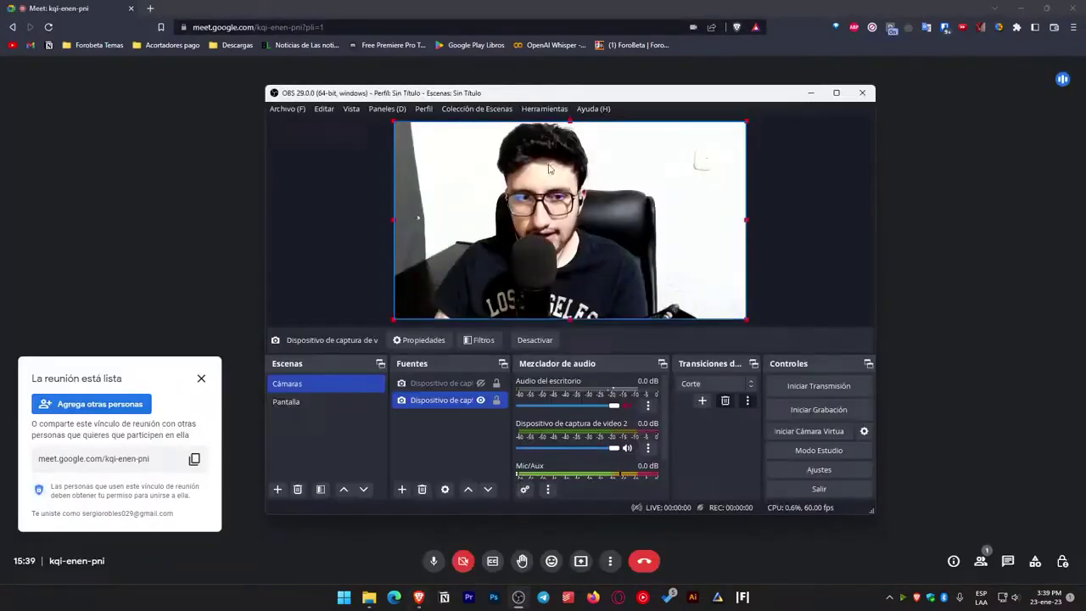
left_click_drag(544, 94, 1085, 157)
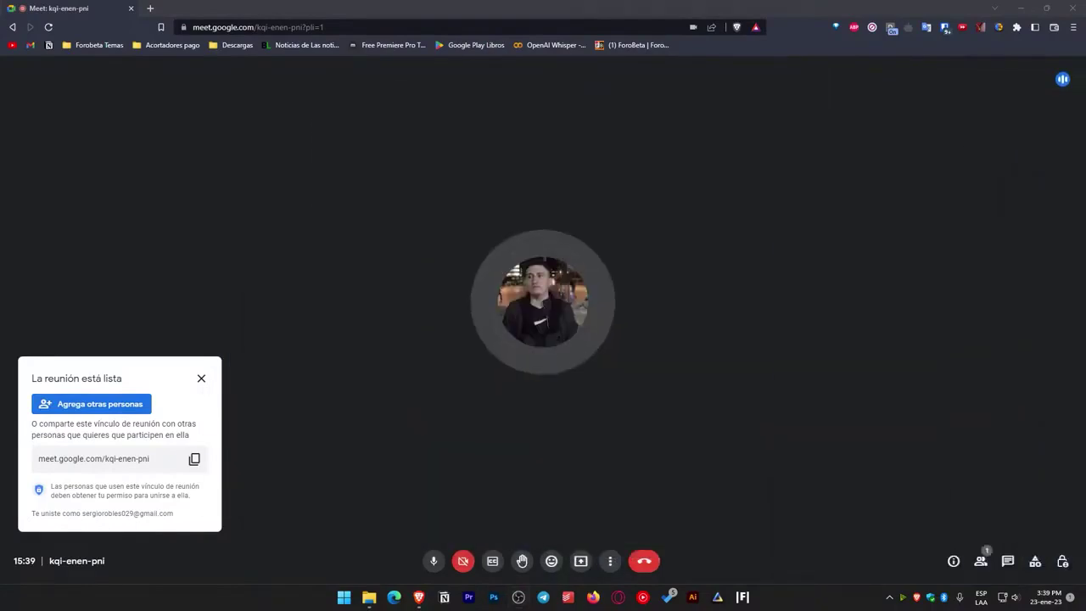
left_click(610, 561)
left_click(632, 527)
left_click(376, 219)
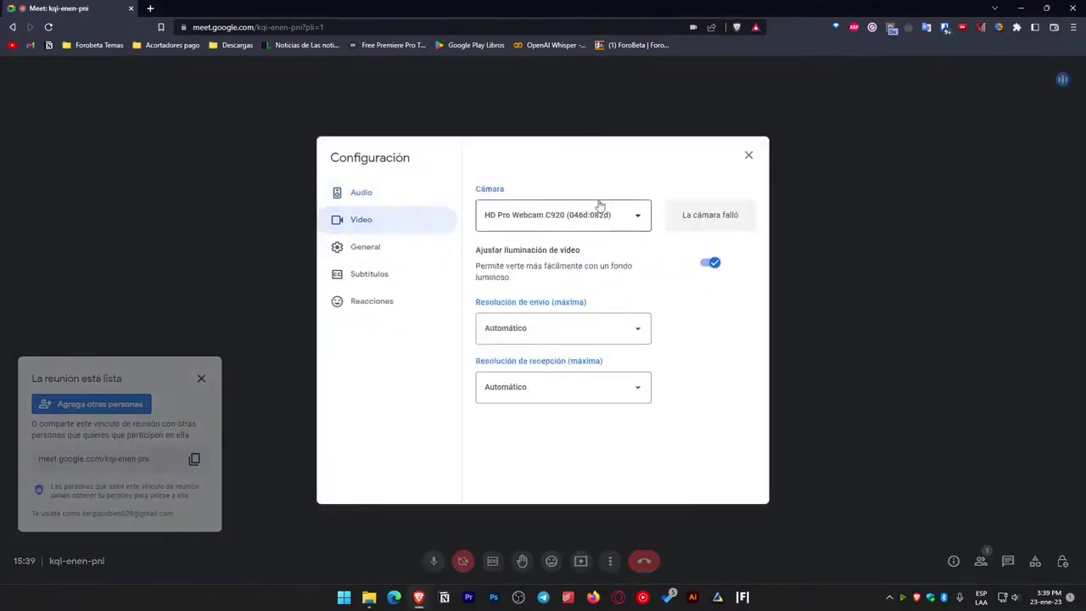
- Start the virtual camera in OBS and move its window back off the Meet settings
left_click_drag(1084, 182, 376, 118)
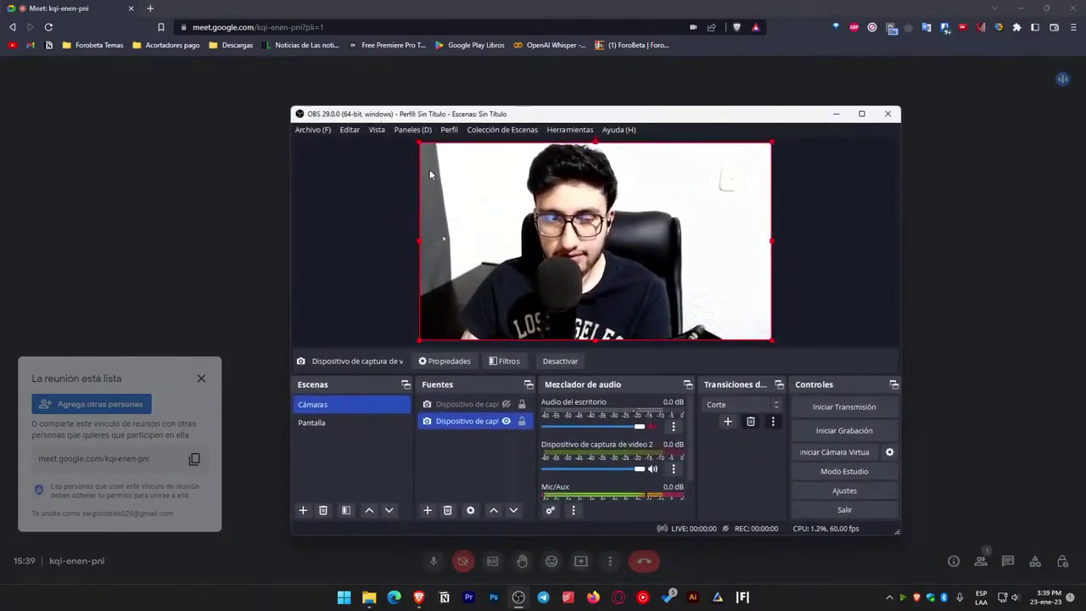
left_click_drag(507, 116, 1084, 158)
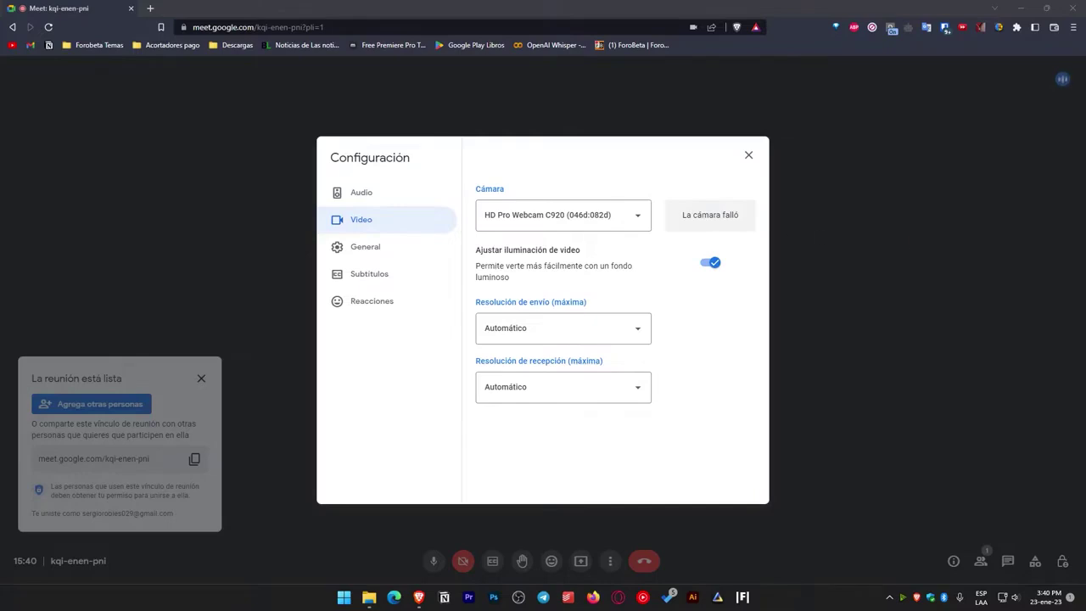
left_click_drag(1084, 184, 490, 153)
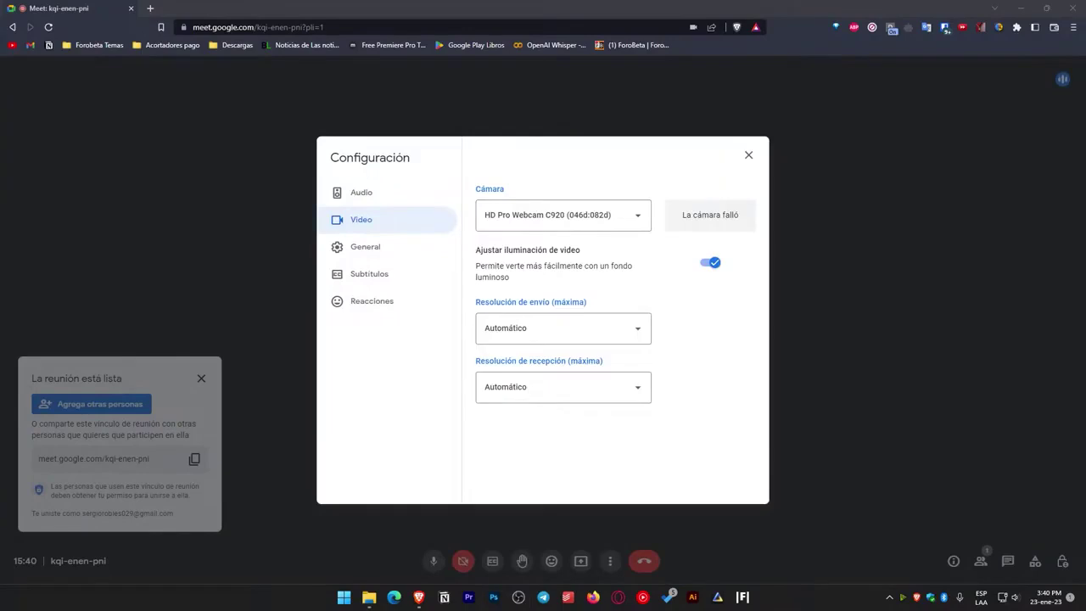
left_click_drag(1085, 203, 422, 120)
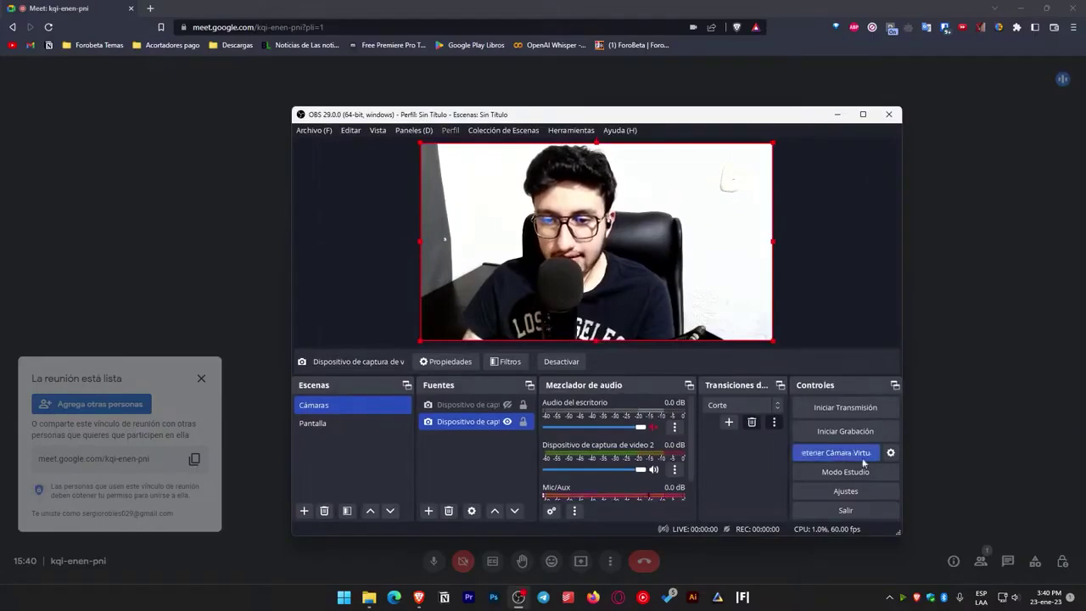
left_click_drag(569, 118, 1085, 99)
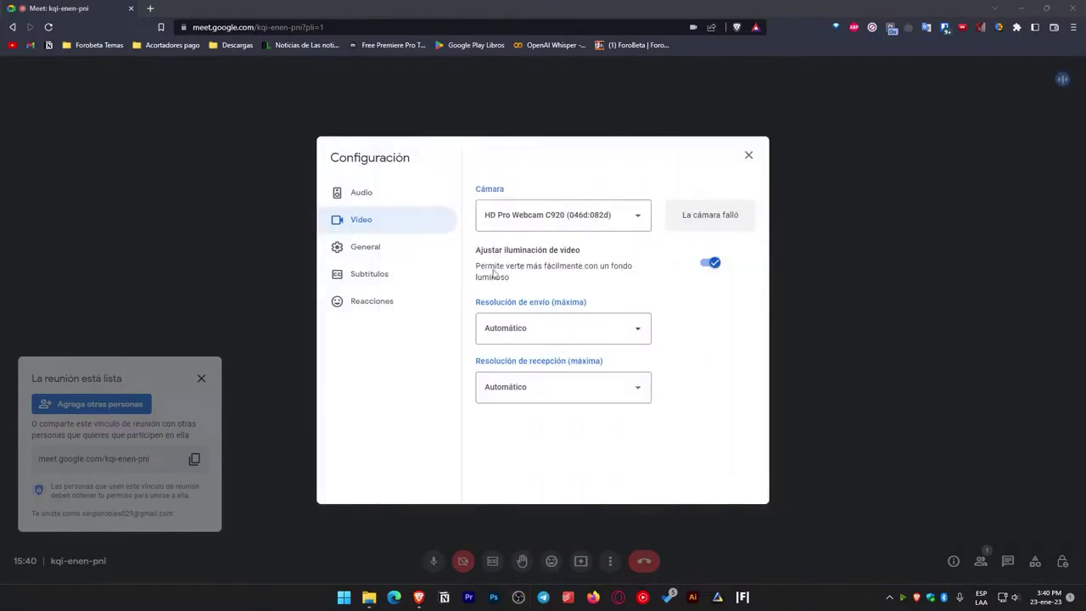
- Select OBS Virtual Camera as the Meet camera and close the settings
left_click(483, 217)
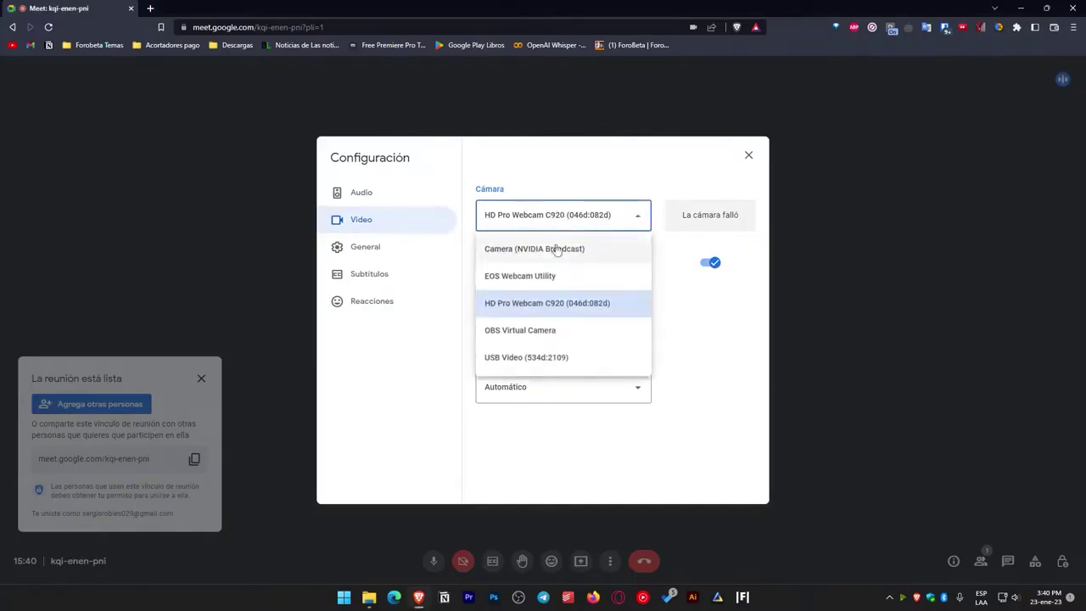
left_click(546, 337)
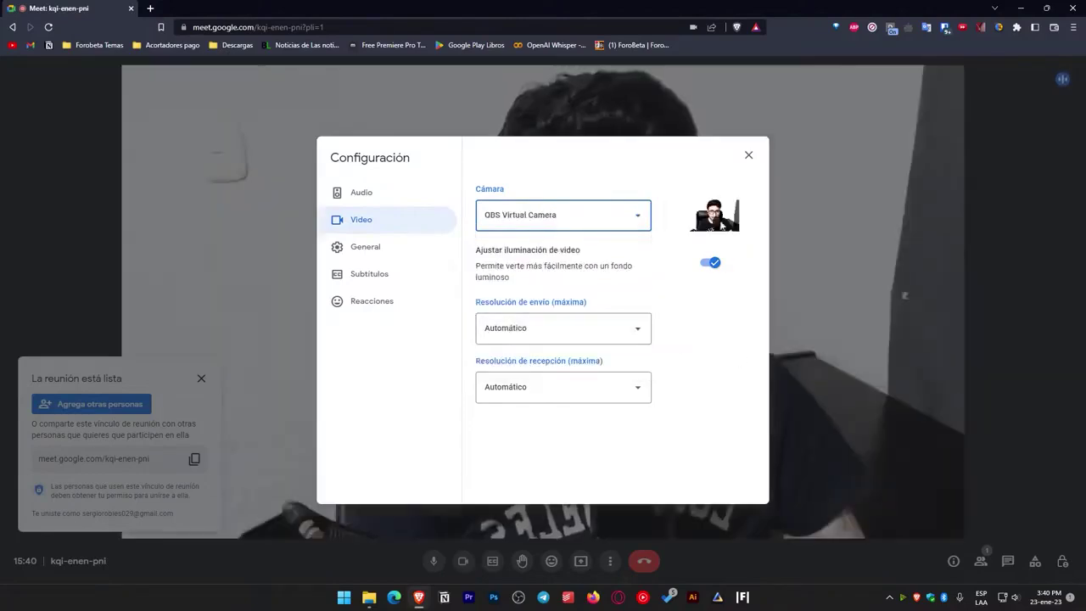
key("Escape")
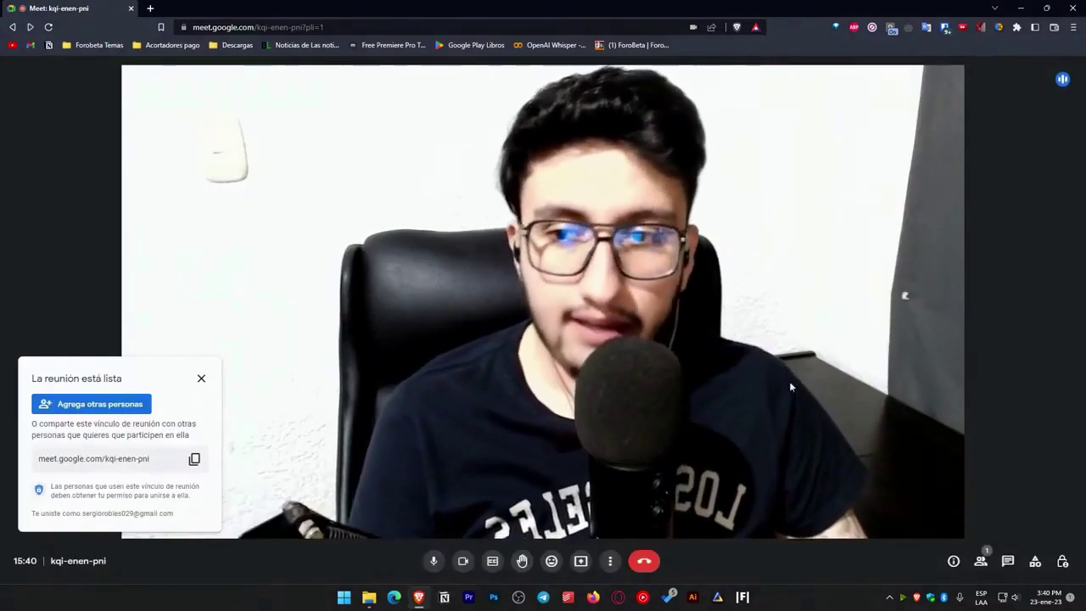
- Shrink the video capture source in OBS to compare it with the Meet feed, and scale it back to fill the canvas
left_click_drag(1085, 156, 550, 156)
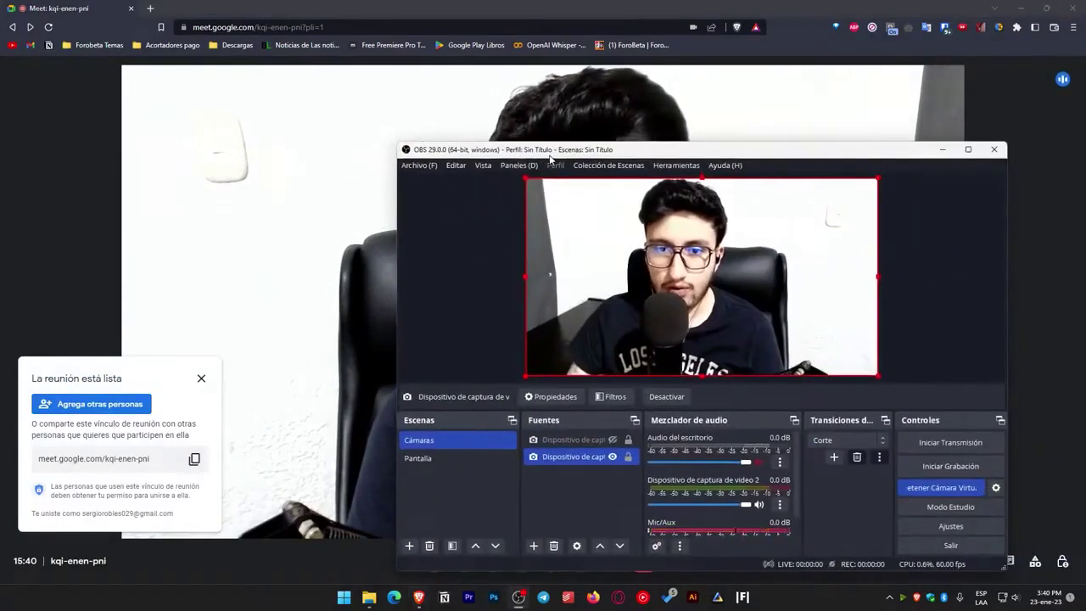
left_click_drag(617, 153, 1085, 149)
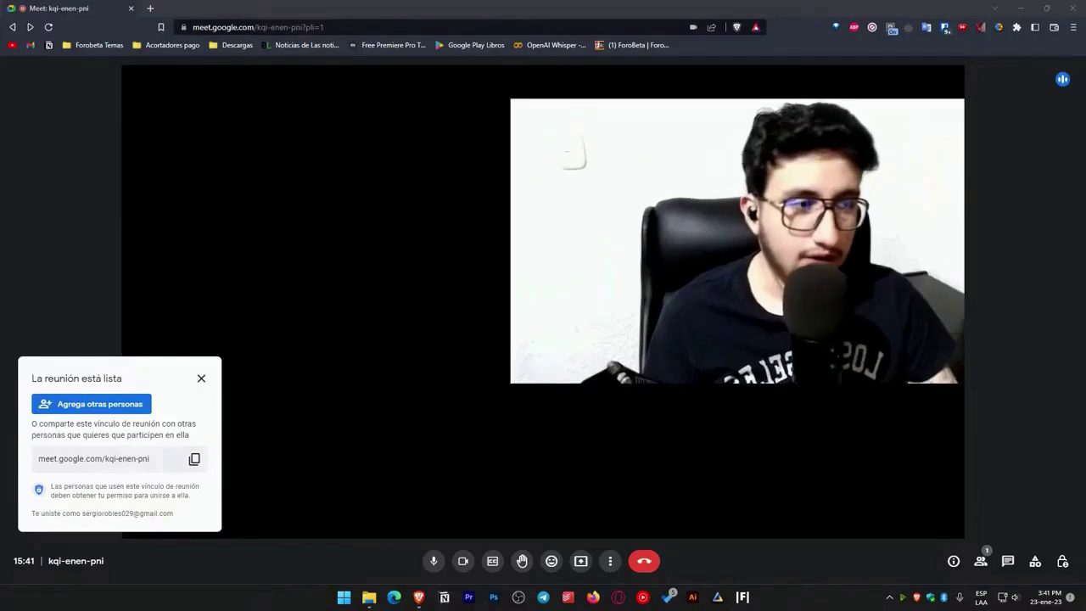
left_click_drag(1085, 136, 561, 138)
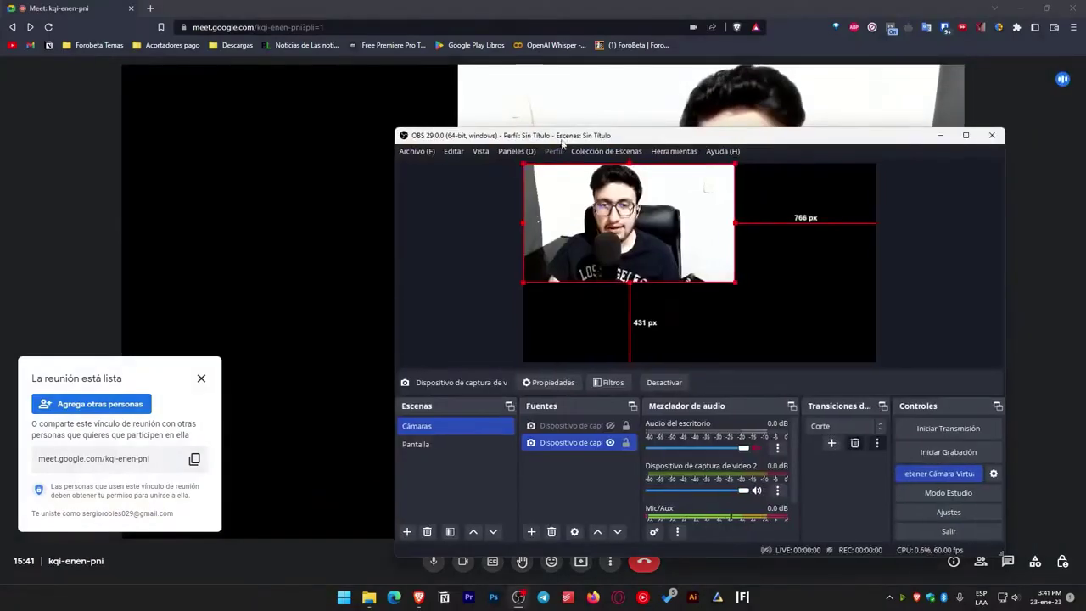
left_click_drag(740, 289, 874, 361)
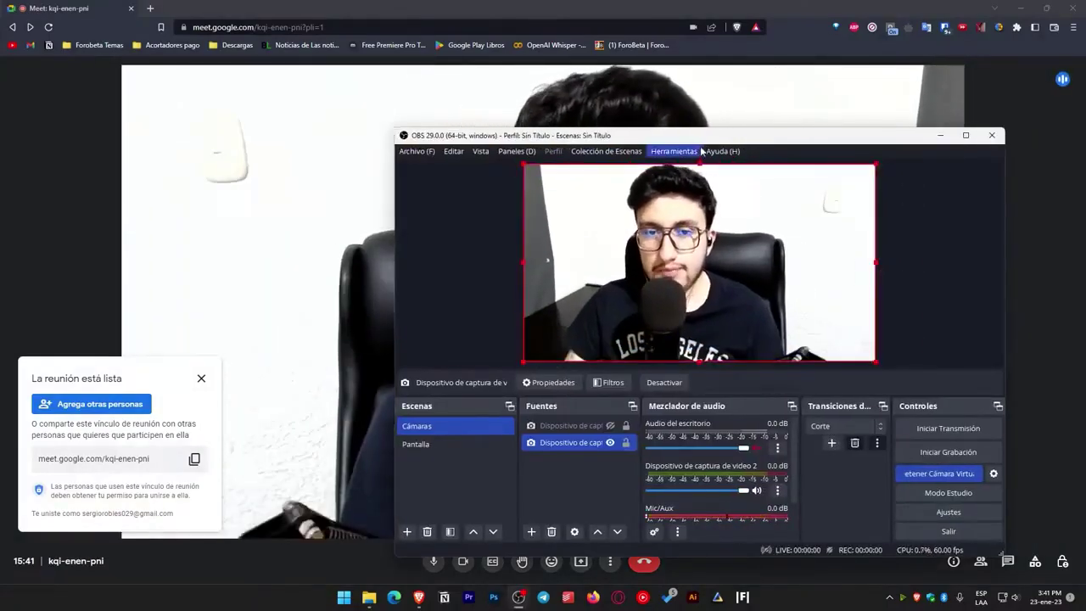
- Turn off the camera in the Meet call and stop the virtual camera in OBS
left_click_drag(714, 138, 667, 89)
left_click(465, 566)
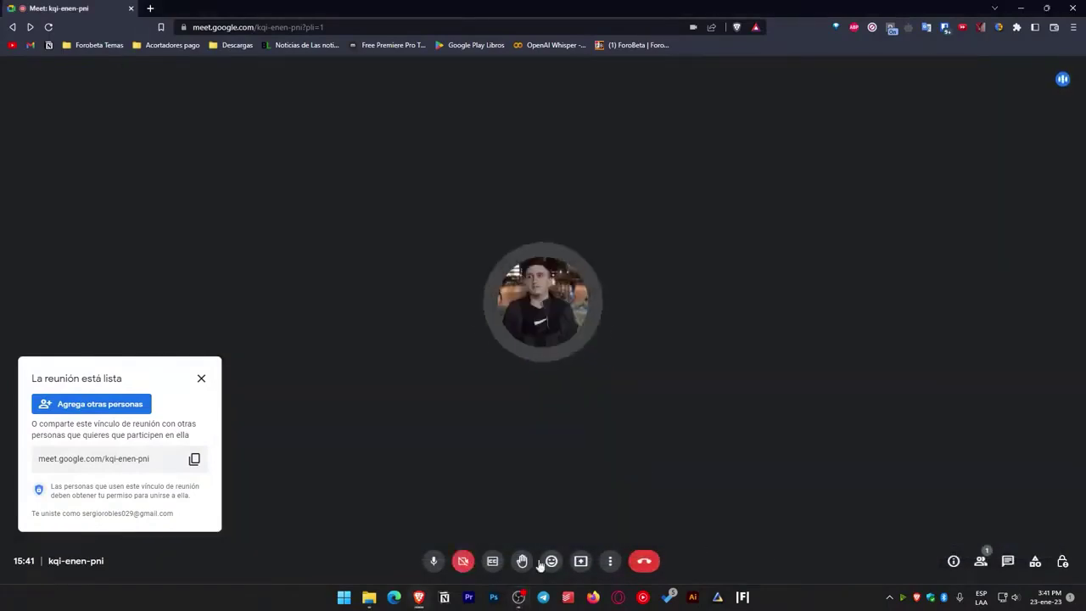
left_click(519, 597)
left_click_drag(617, 66, 486, 60)
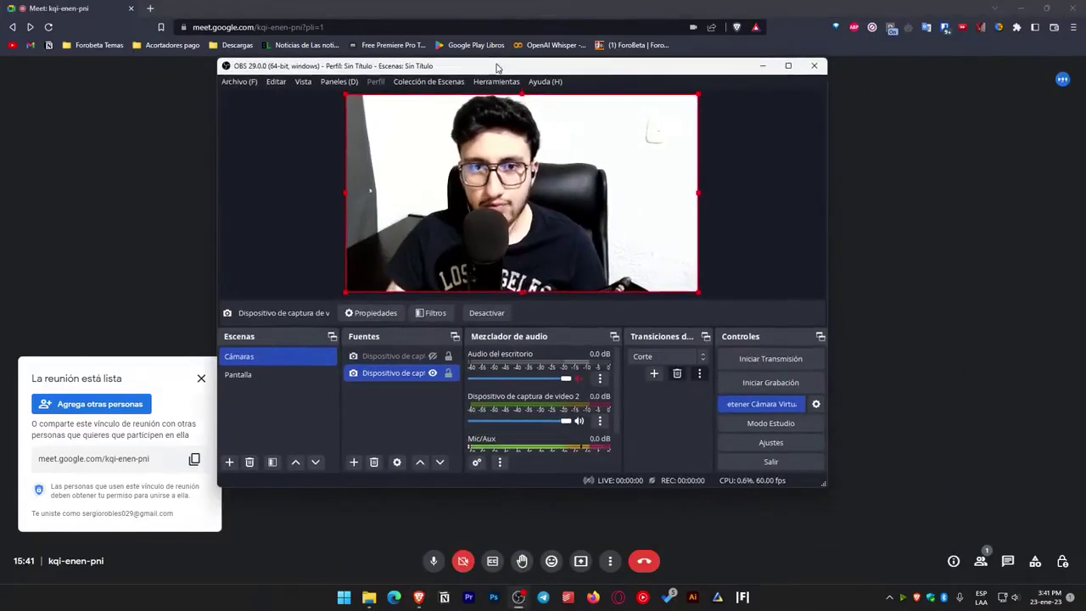
left_click(754, 403)
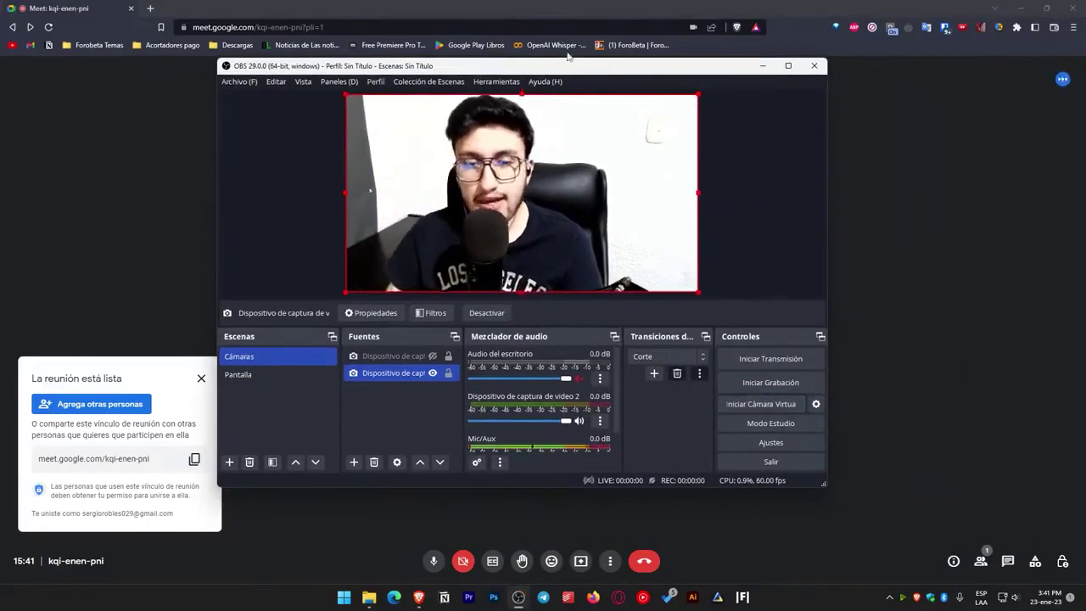
- Turn the camera back on in the Meet call and start the OBS virtual camera
left_click_drag(576, 68, 1085, 92)
left_click(463, 561)
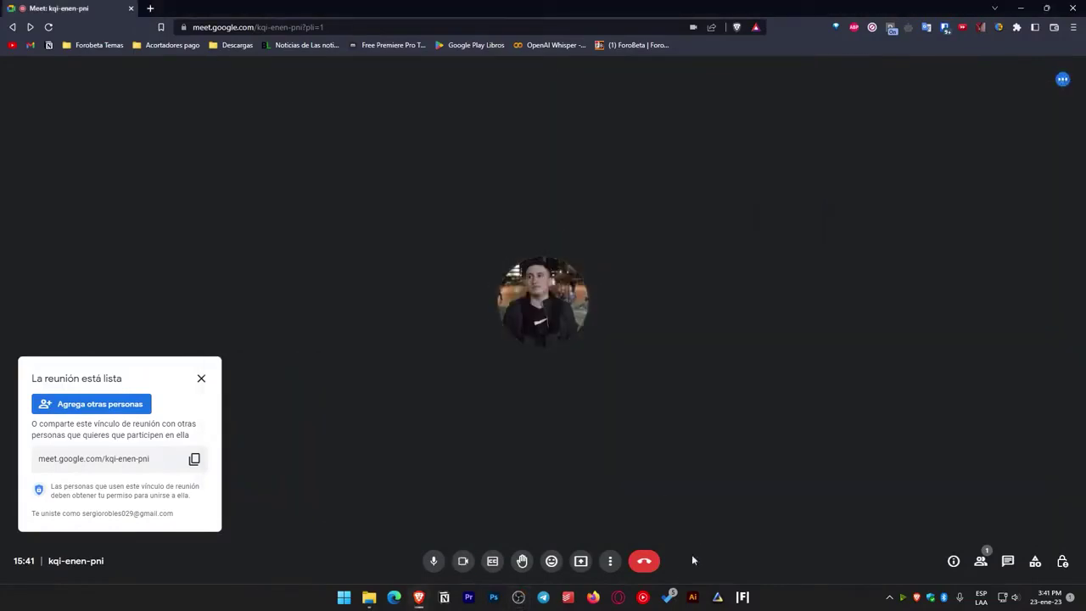
left_click_drag(1085, 95, 1085, 218)
left_click_drag(1009, 218, 531, 124)
left_click(958, 462)
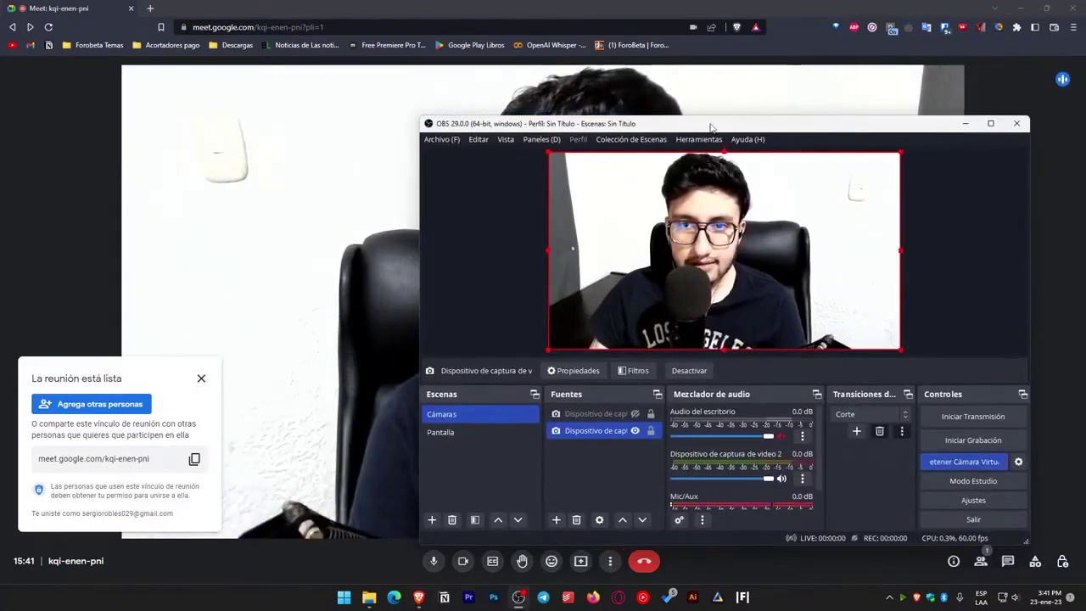
- Stop the OBS virtual camera to check the Meet feed, and start it again
left_click_drag(710, 126, 689, 73)
left_click(833, 468)
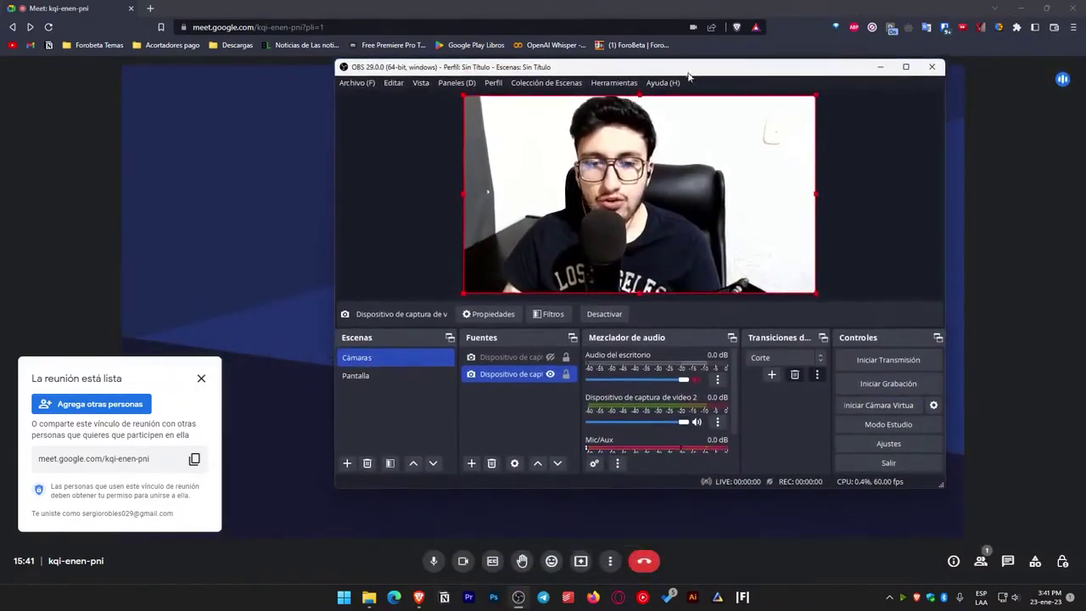
left_click(494, 391)
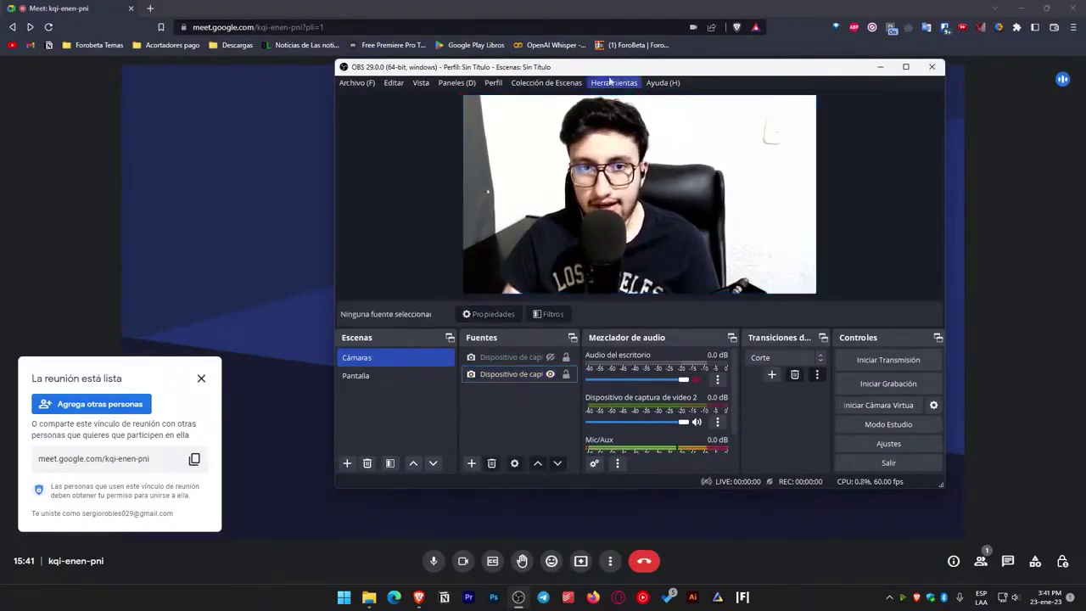
left_click_drag(609, 67, 640, 61)
left_click(911, 401)
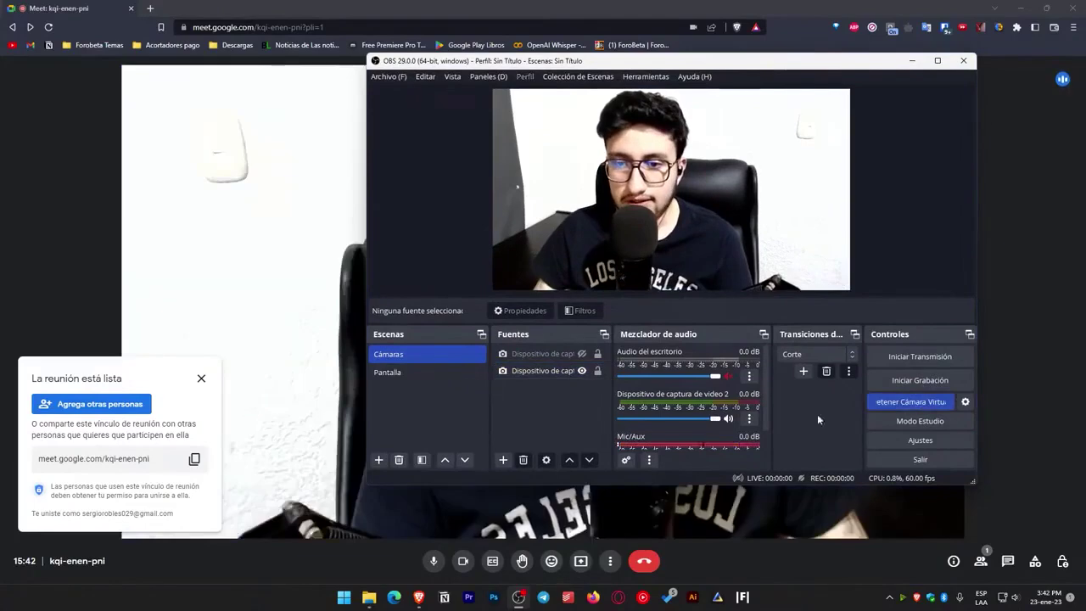
- Add a new text (GDI+) source named "Hola" to the Cámaras scene in OBS
left_click(503, 460)
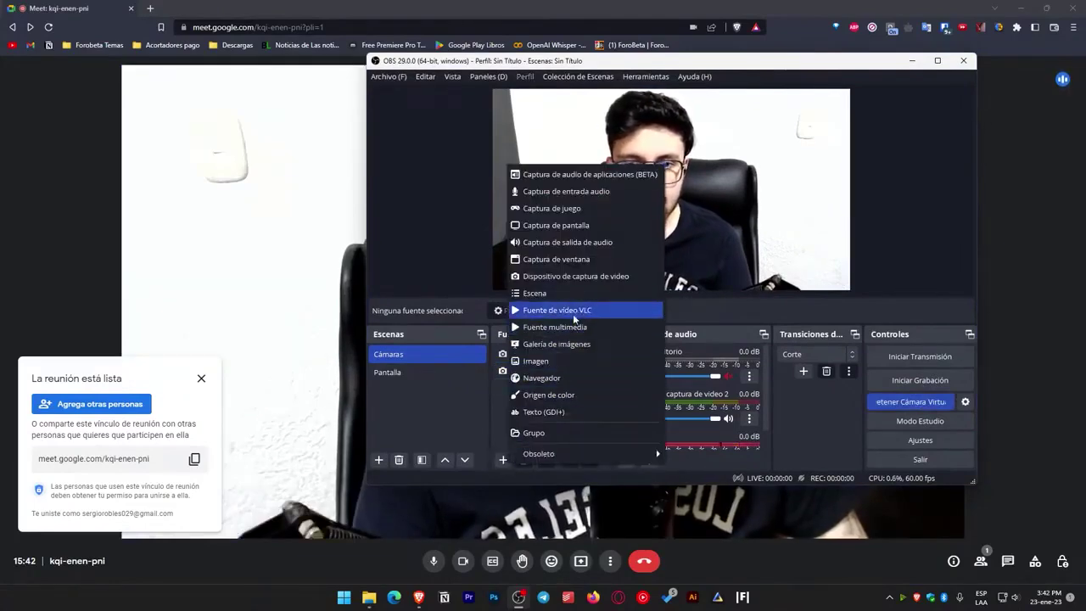
left_click(543, 412)
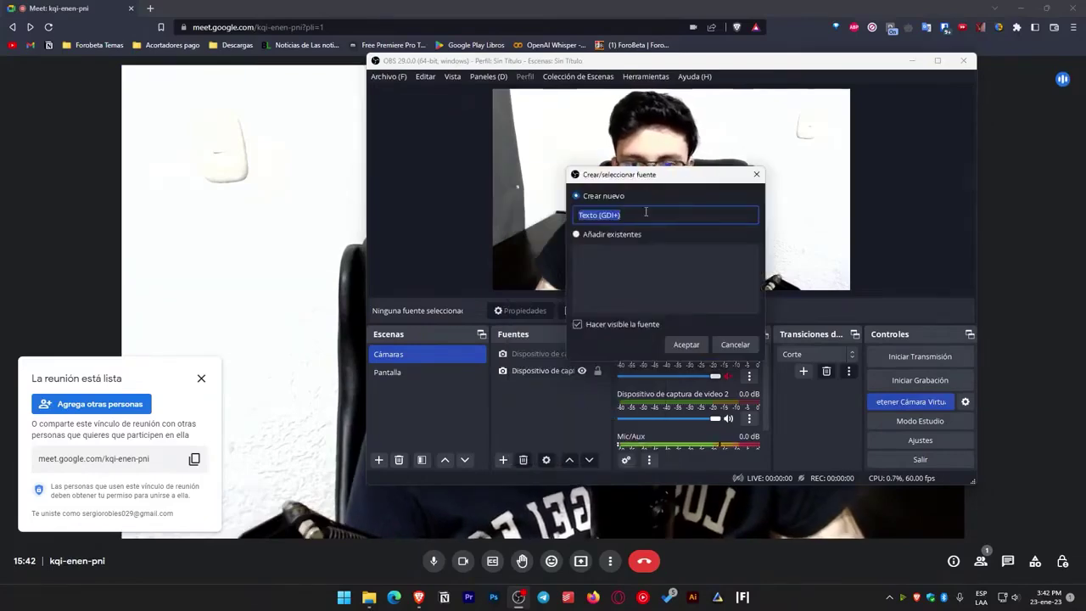
type("Hola")
left_click(676, 345)
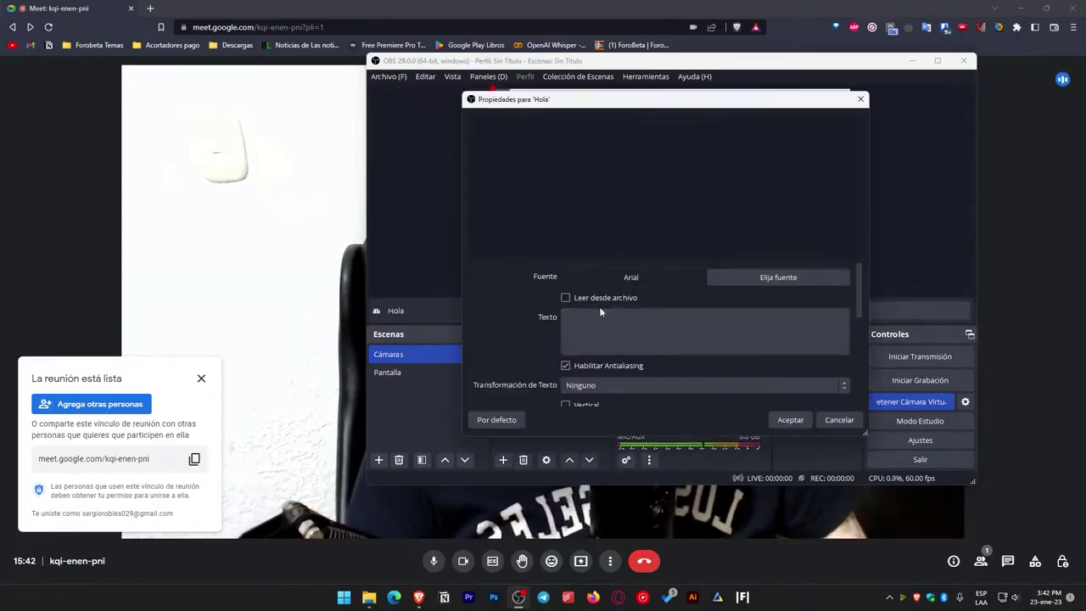
left_click(655, 339)
left_click(796, 419)
- Set the content of the new text source to "Hola" and place it over the wall in the canvas's upper-right area
mouse_move(678, 144)
left_mouse_down()
mouse_move(731, 162)
mouse_move(784, 99)
mouse_move(665, 144)
left_mouse_up()
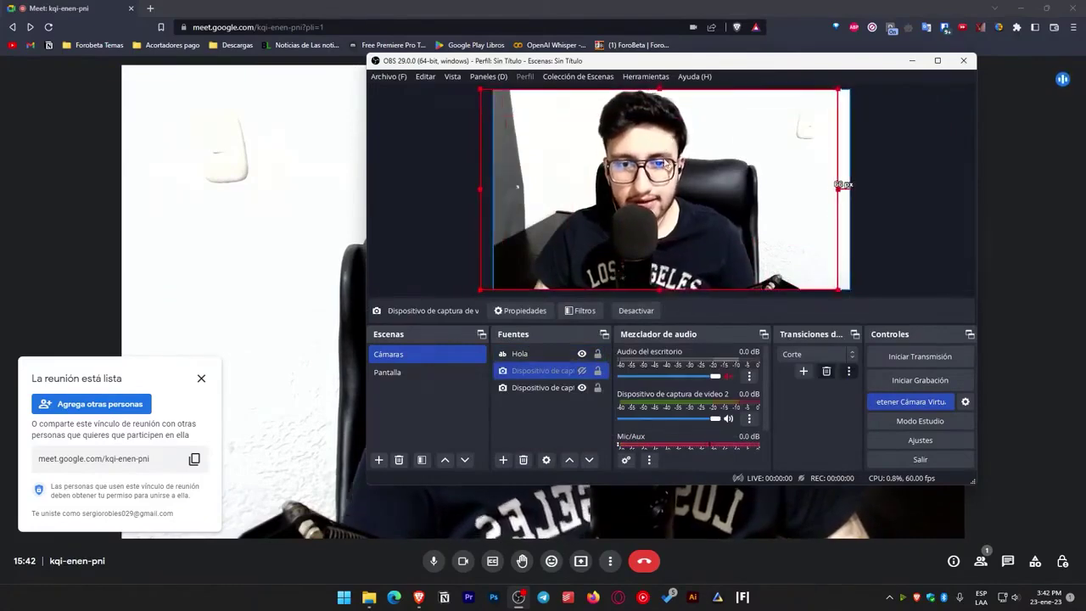
double_click(561, 354)
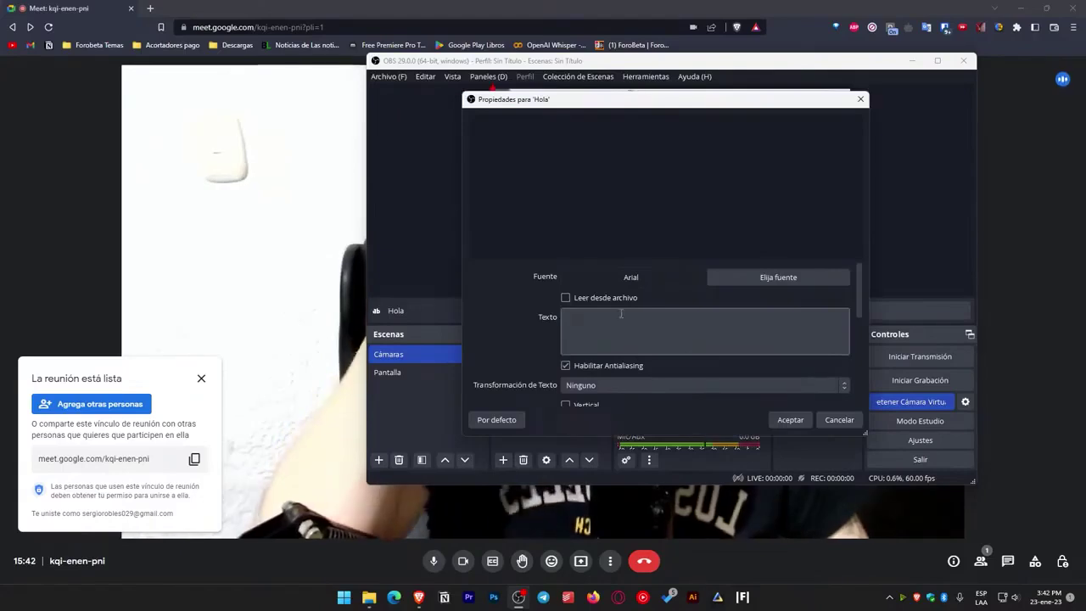
left_click(795, 420)
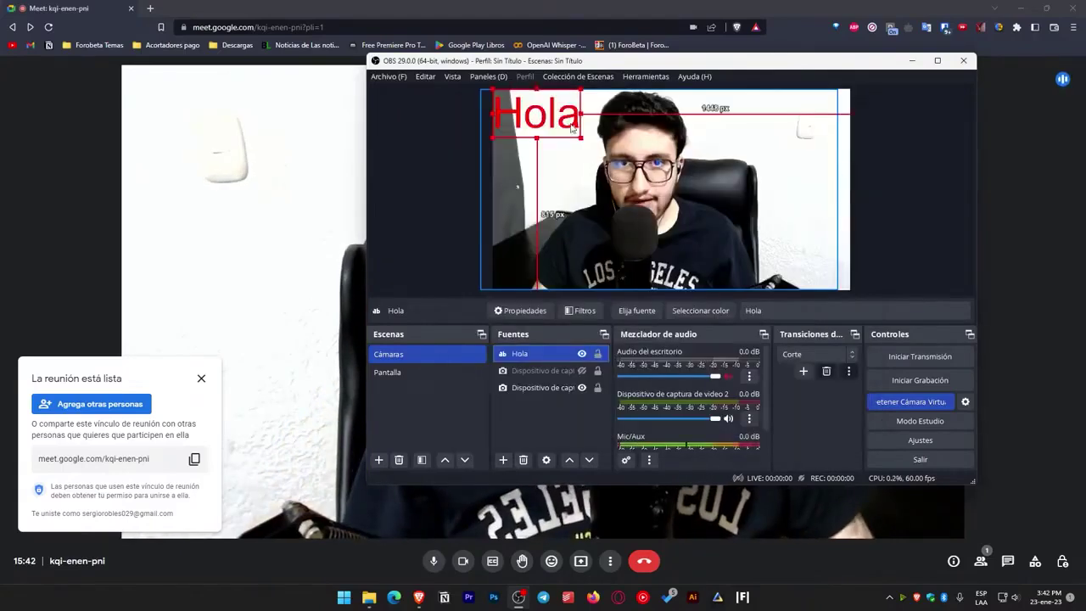
left_click_drag(564, 124, 805, 137)
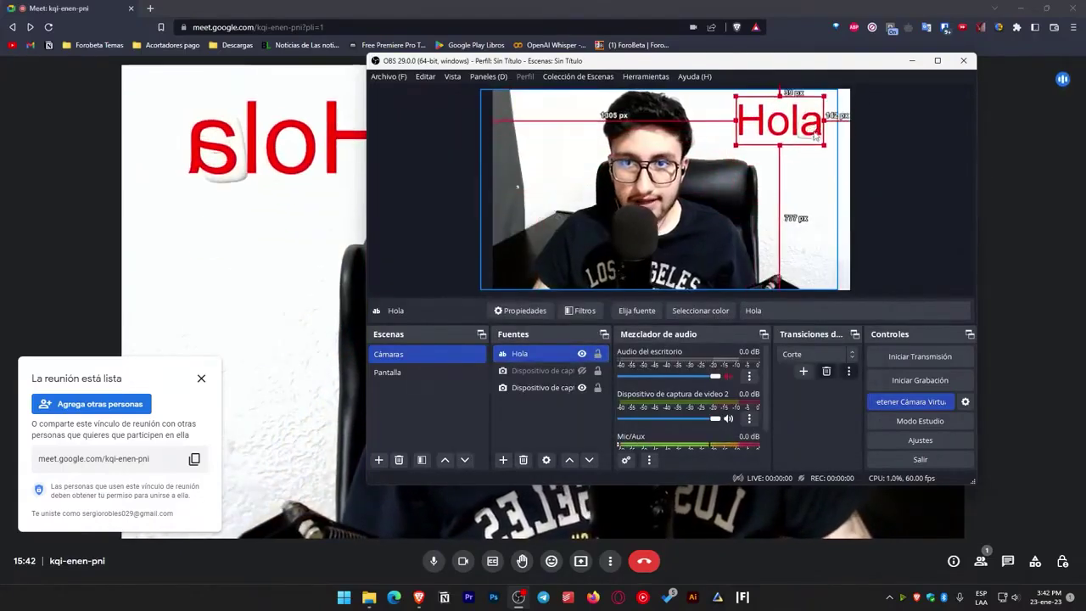
left_click_drag(613, 67, 625, 104)
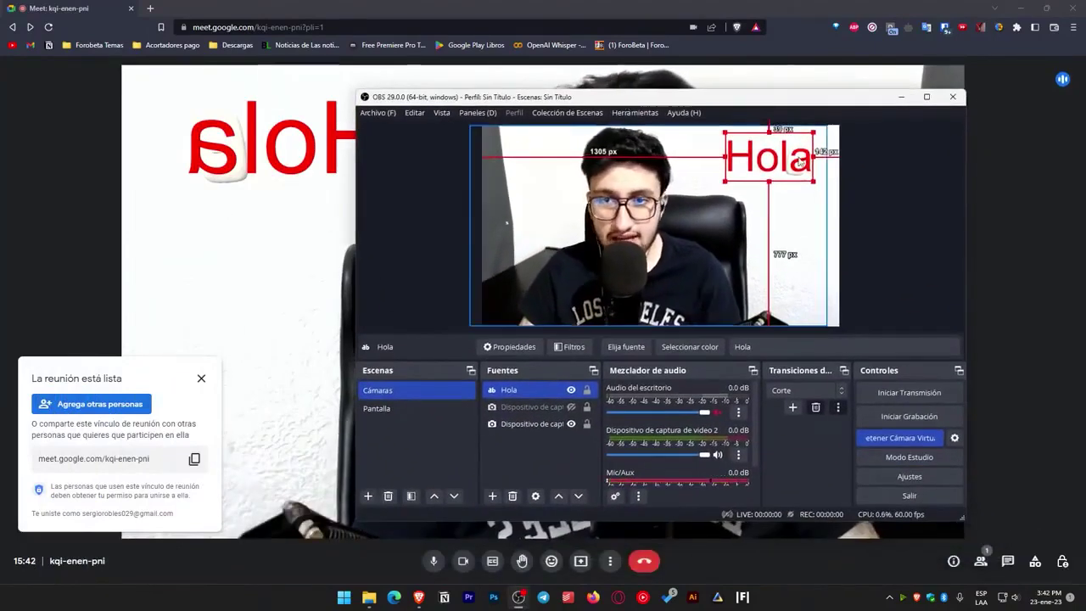
- Delete the Hola text source from the Cámaras scene
left_click(782, 161)
left_click(782, 161)
left_click(783, 160)
key("Delete")
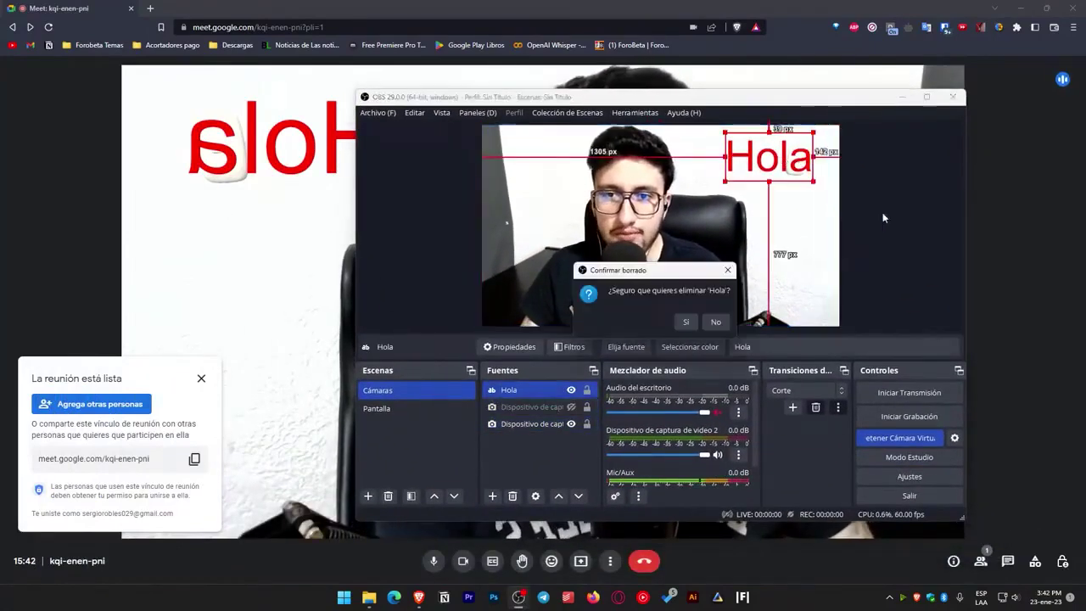
left_click(687, 322)
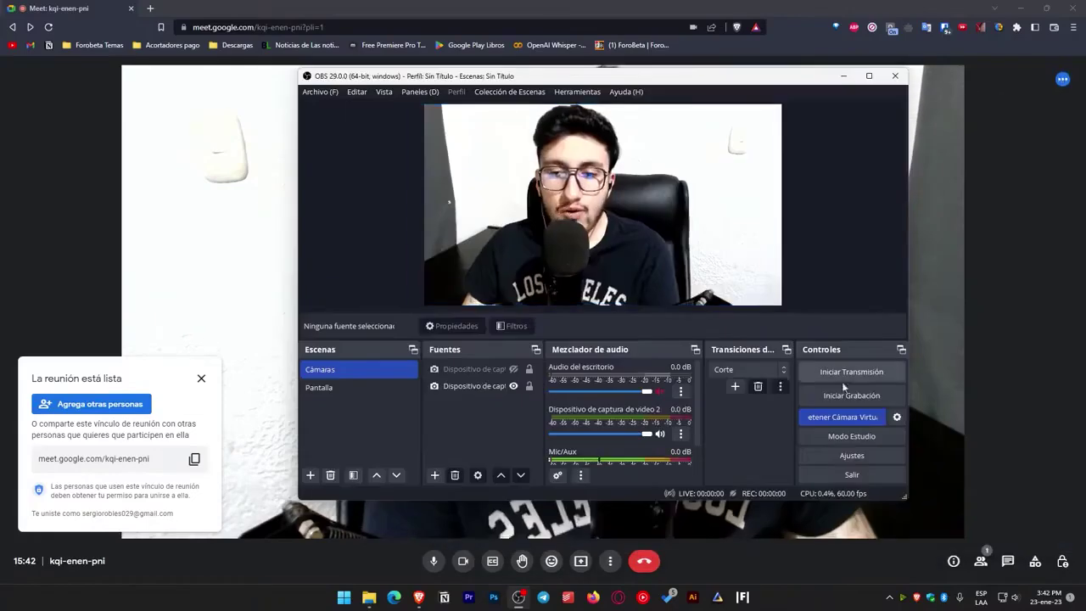
- Stop the virtual camera and undo the deletion of the Hola text source
left_click(827, 418)
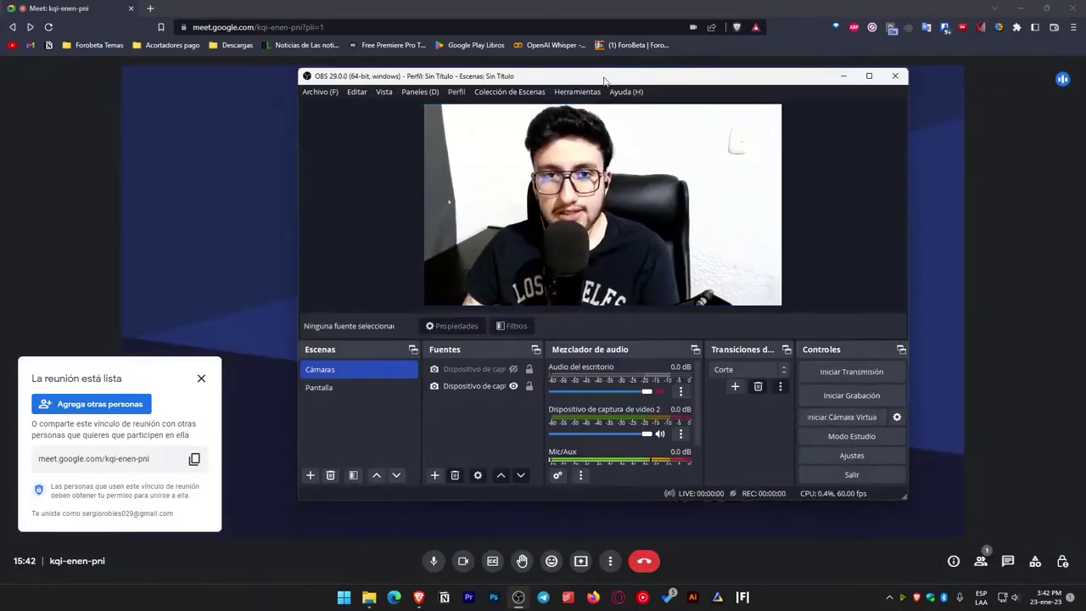
left_click_drag(604, 80, 576, 79)
key("ctrl+z")
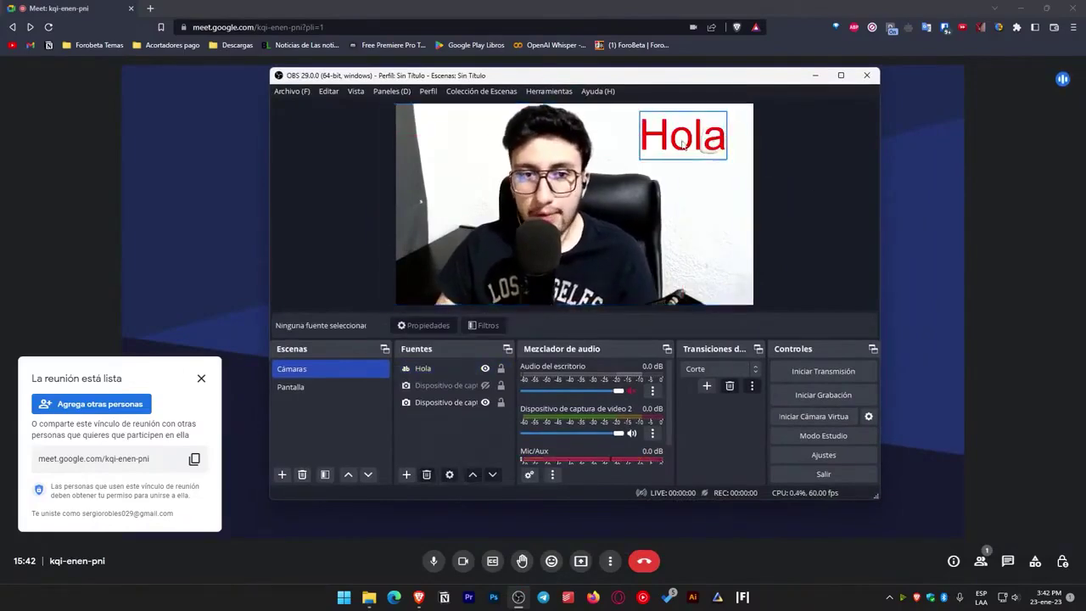
left_click(480, 195)
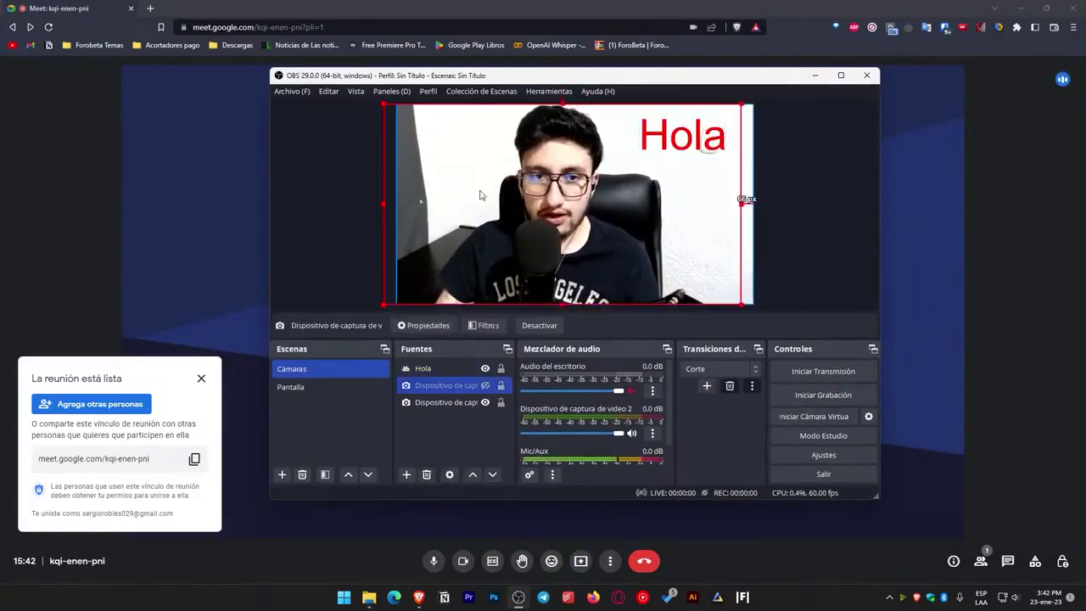
left_click(829, 265)
left_click(867, 415)
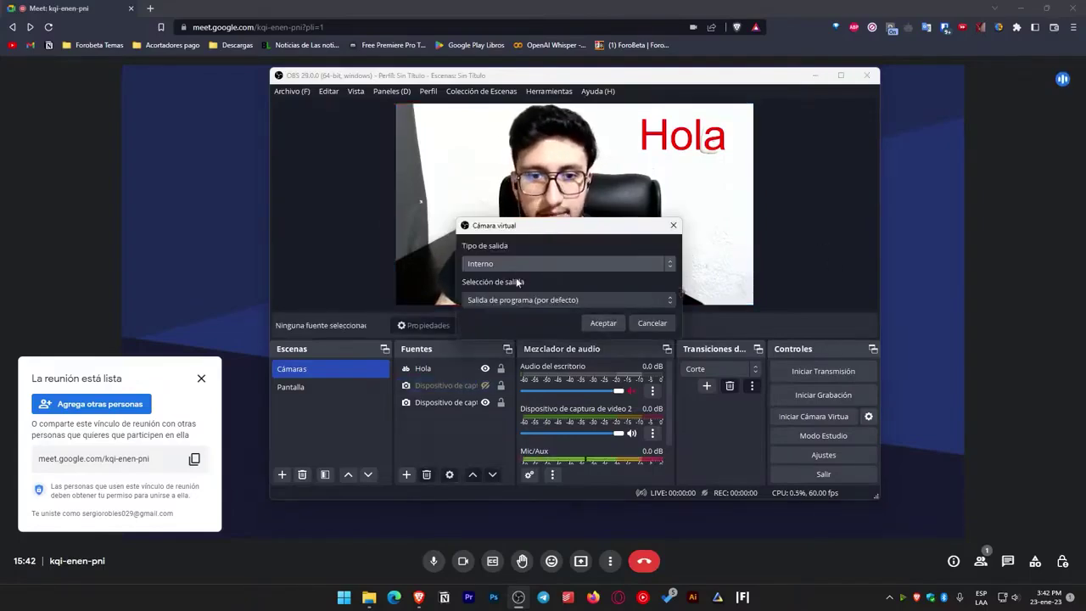
left_click(547, 301)
left_click(542, 312)
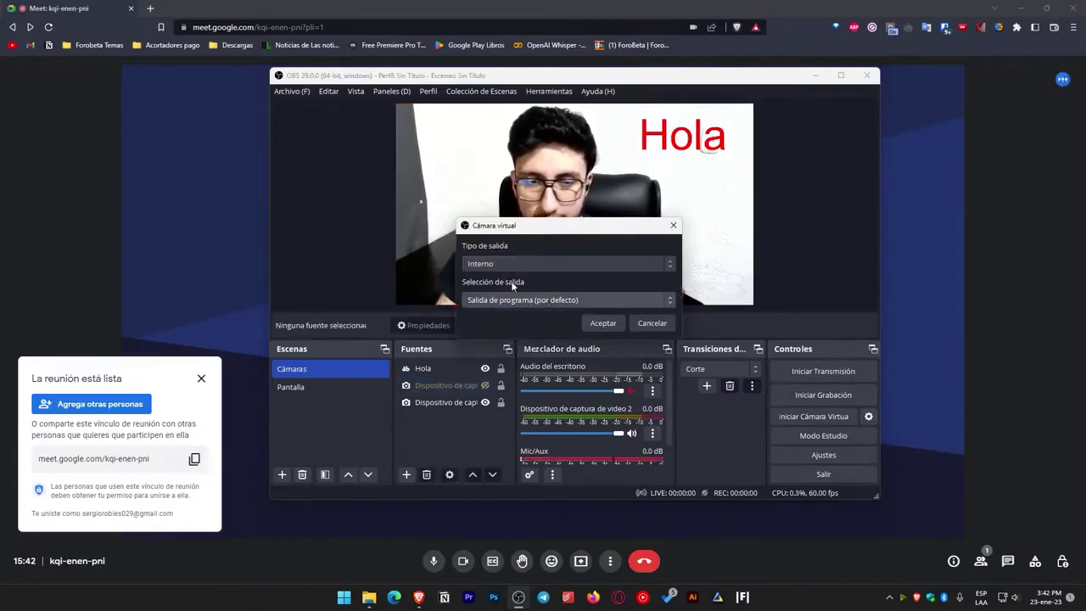
left_click(549, 263)
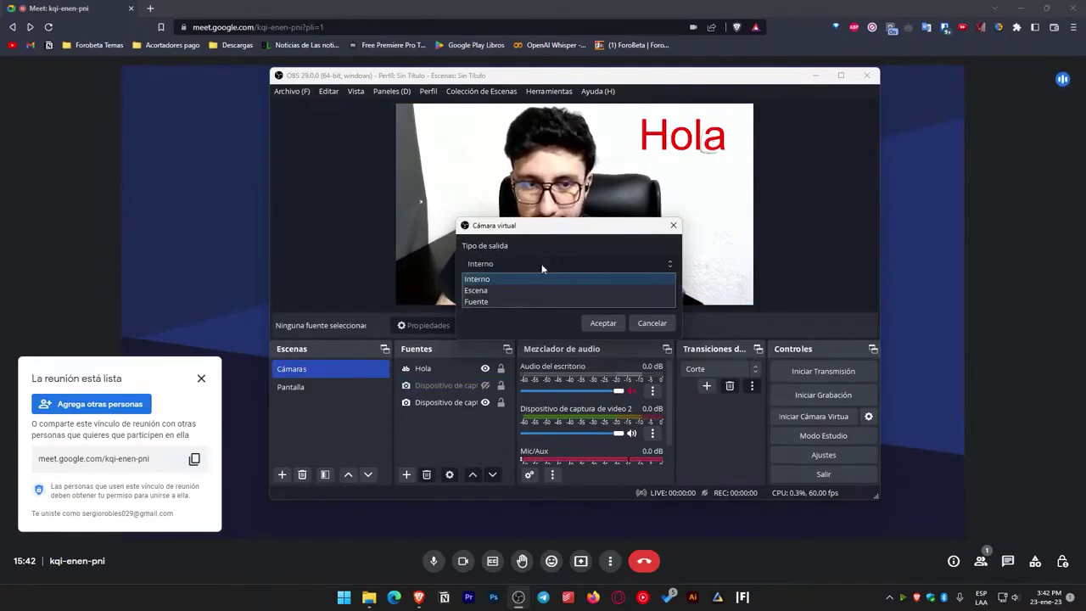
left_click(485, 299)
left_click(485, 300)
left_click(543, 313)
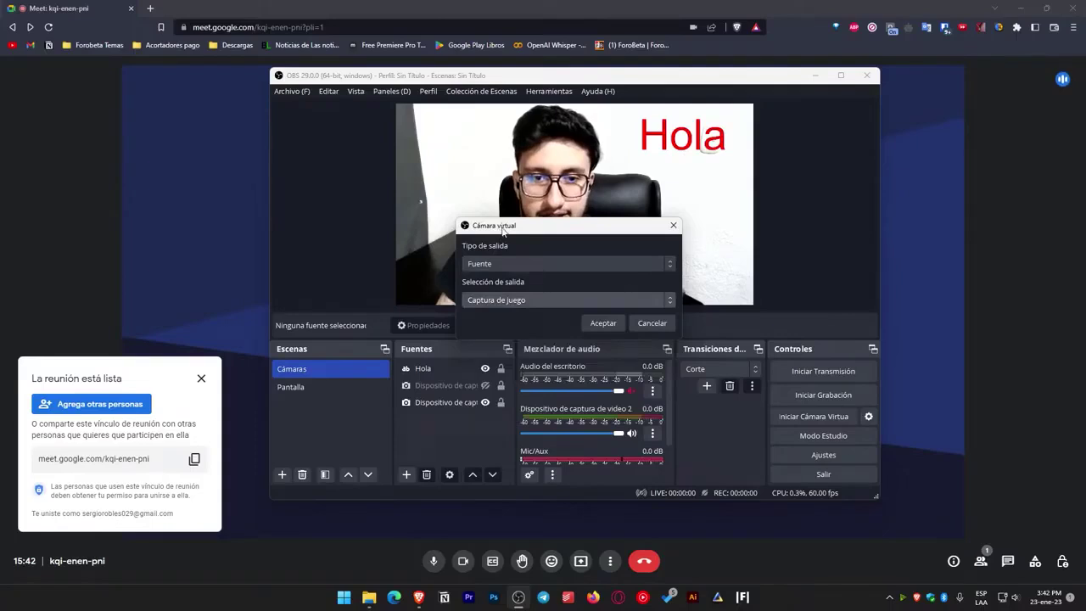
left_click_drag(520, 226, 656, 207)
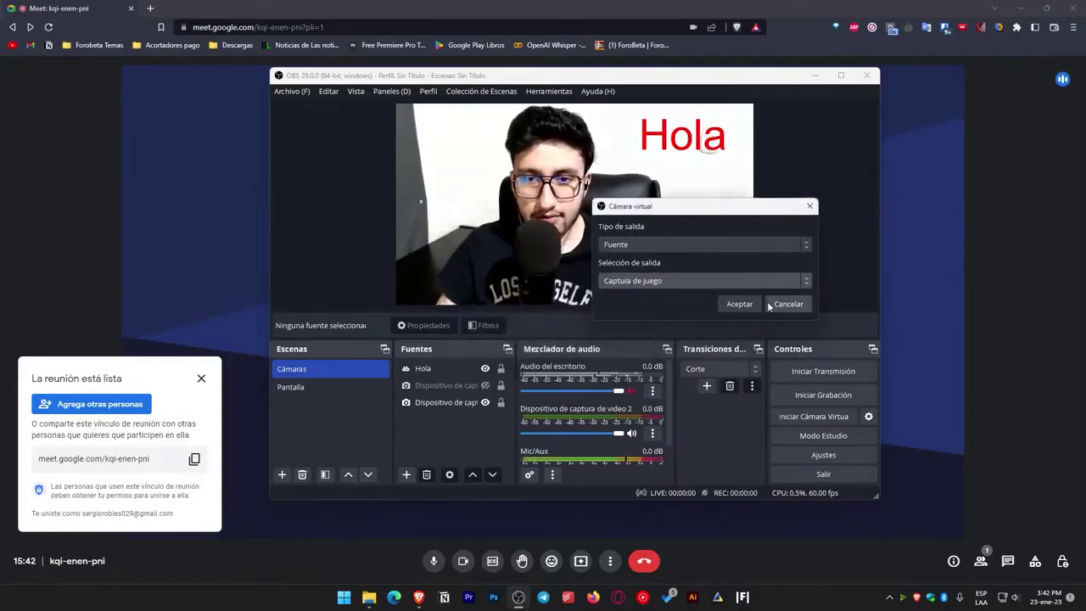
left_click(769, 305)
- Widen the list of sources, and set the virtual camera's output type to Fuente with Dispositivo de captura de video 2 as its output
left_click(450, 404)
left_click_drag(515, 348, 561, 348)
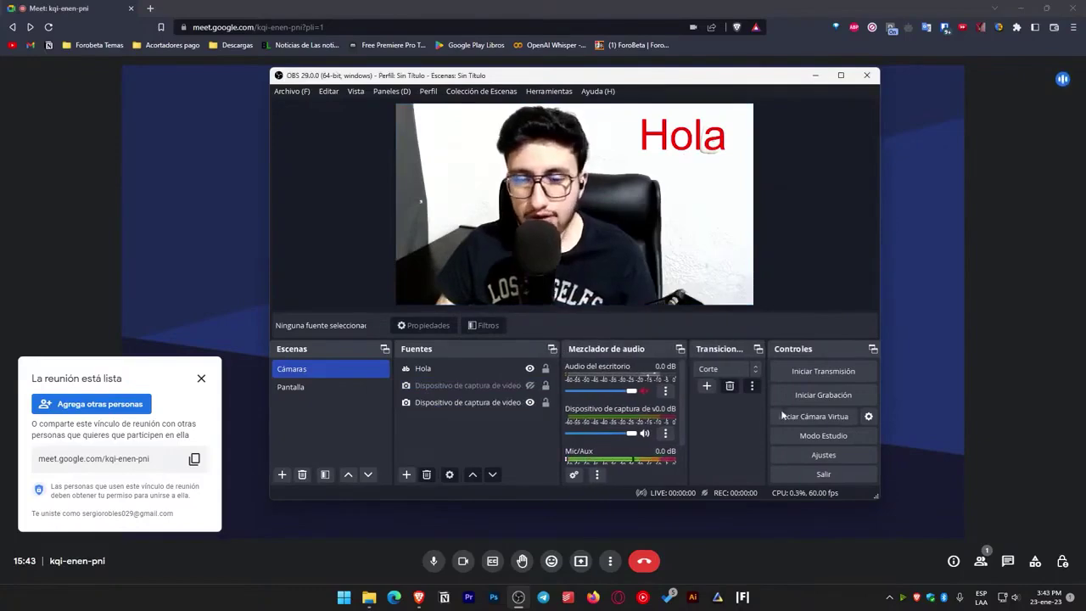
left_click(860, 420)
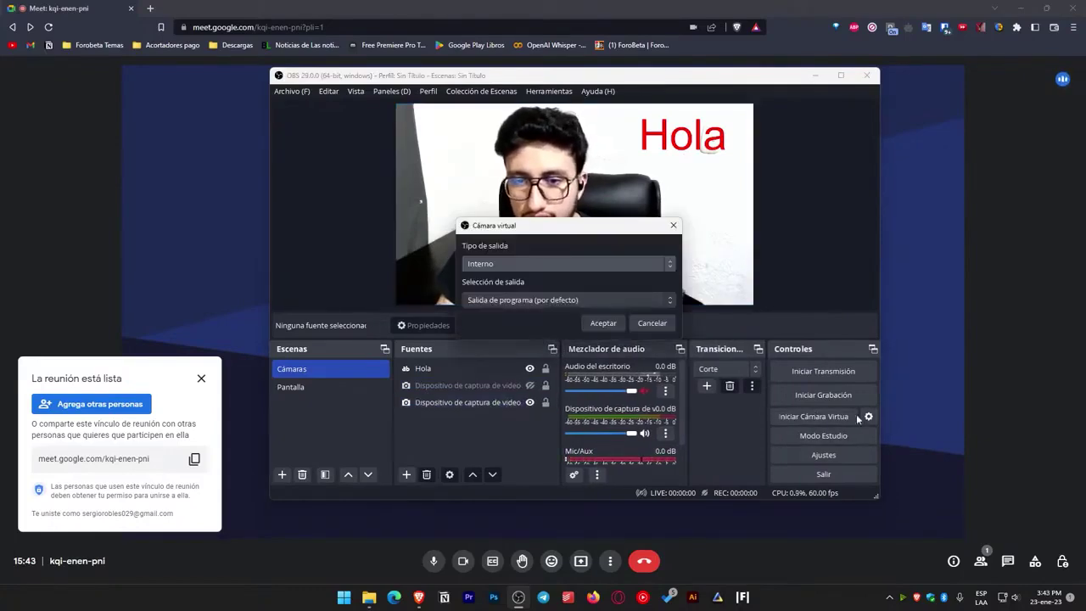
left_click(485, 264)
left_click(486, 298)
left_click(525, 300)
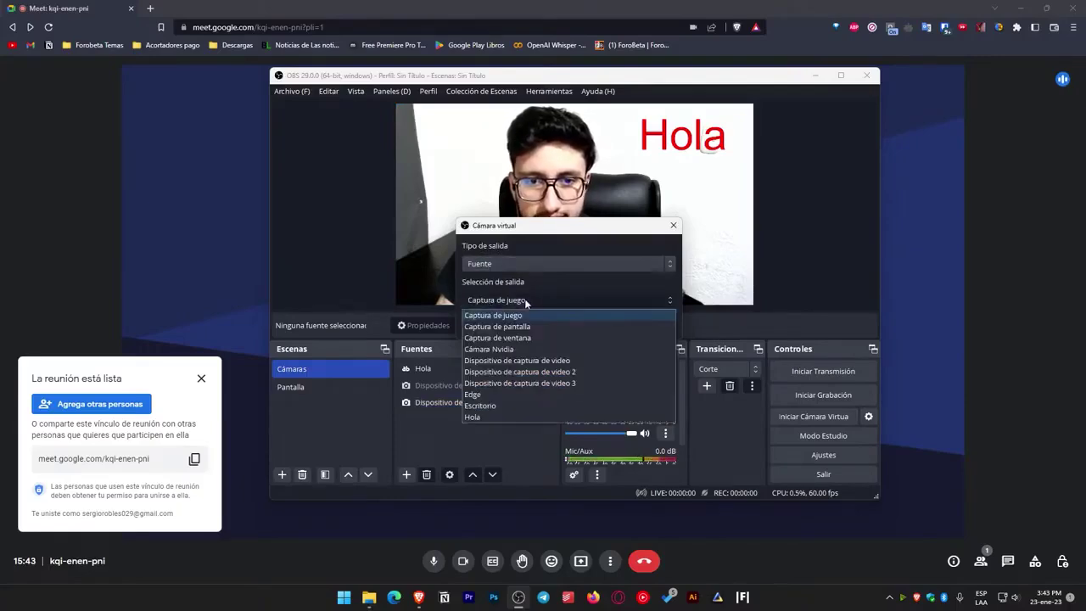
left_click(594, 373)
left_click(602, 323)
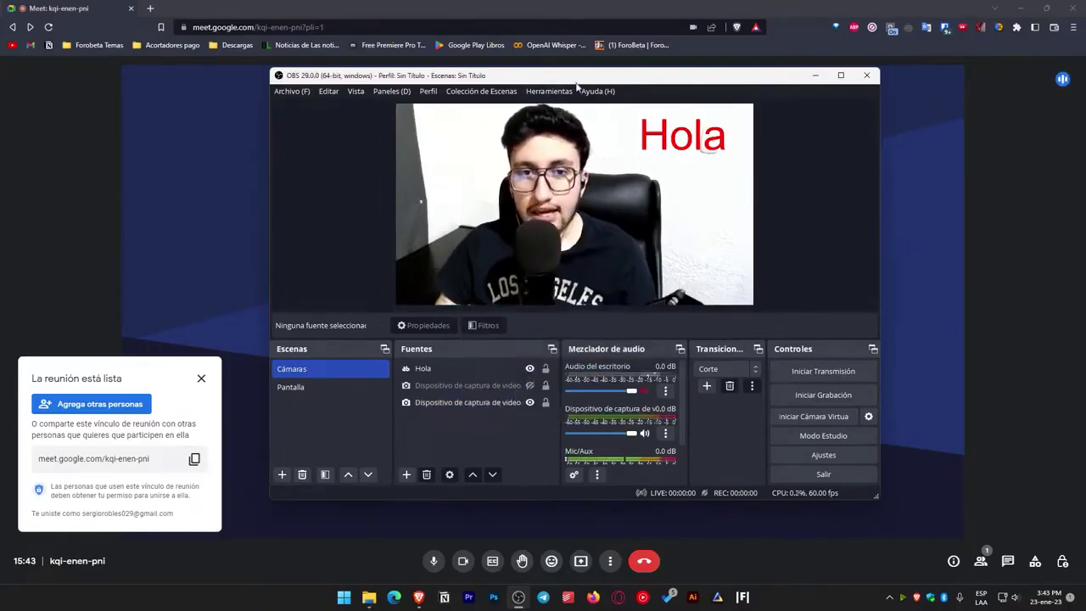
- Start the virtual camera and compare the OBS canvas, including the Hola text, with the Meet feed
left_click_drag(575, 86, 675, 117)
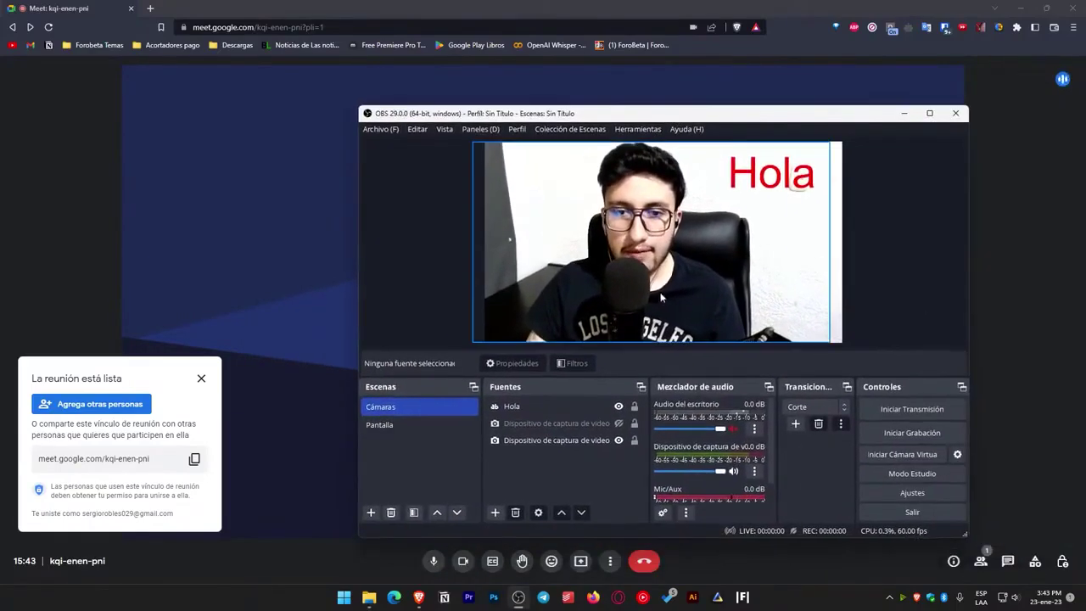
left_click(827, 289)
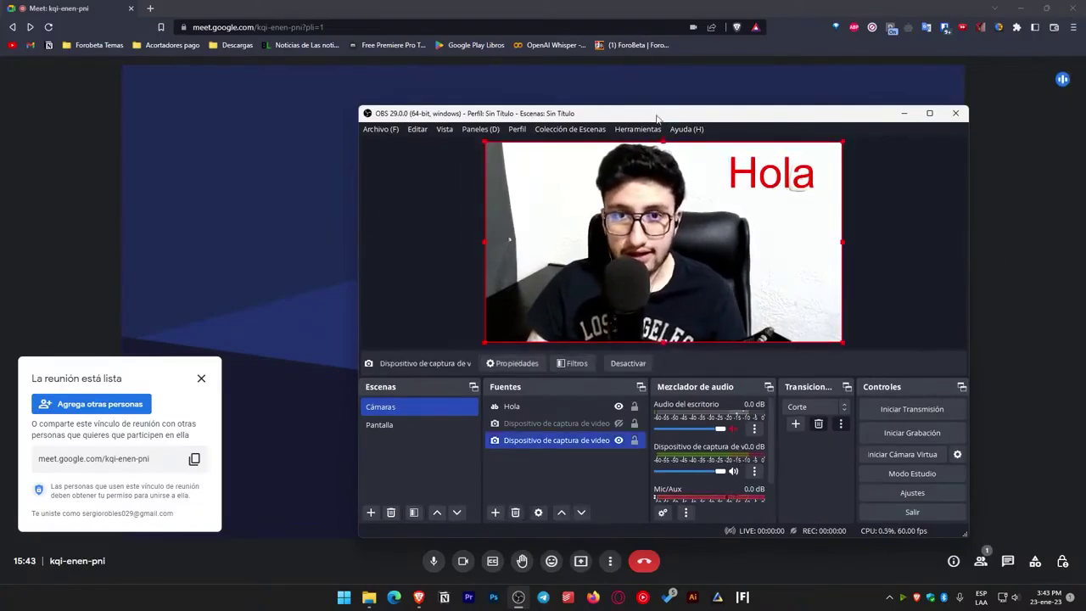
left_click_drag(657, 119, 774, 113)
left_click(1029, 450)
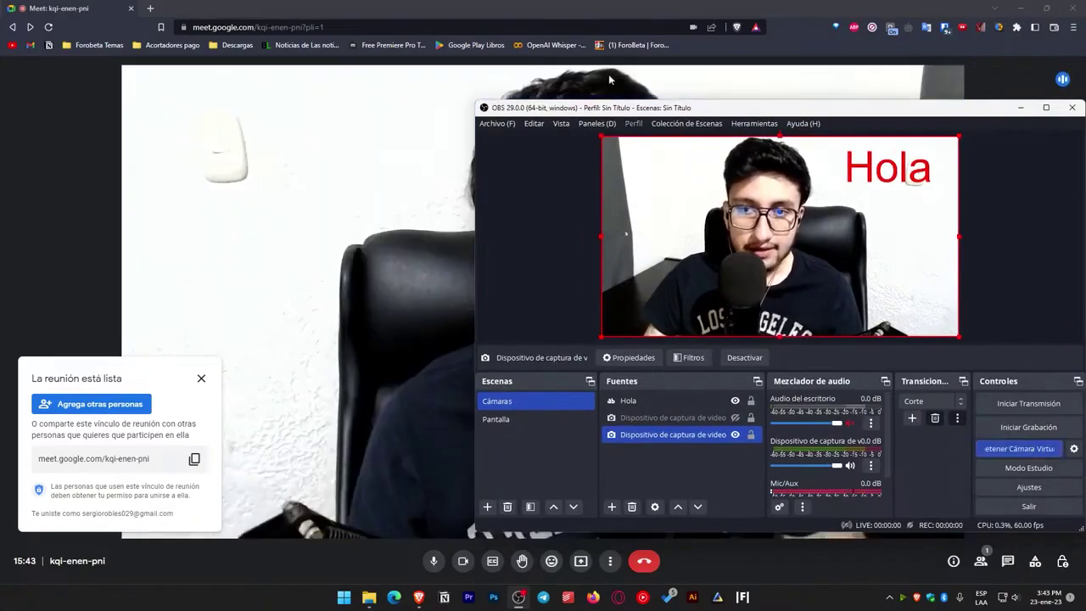
left_click_drag(628, 111, 450, 120)
left_click(735, 189)
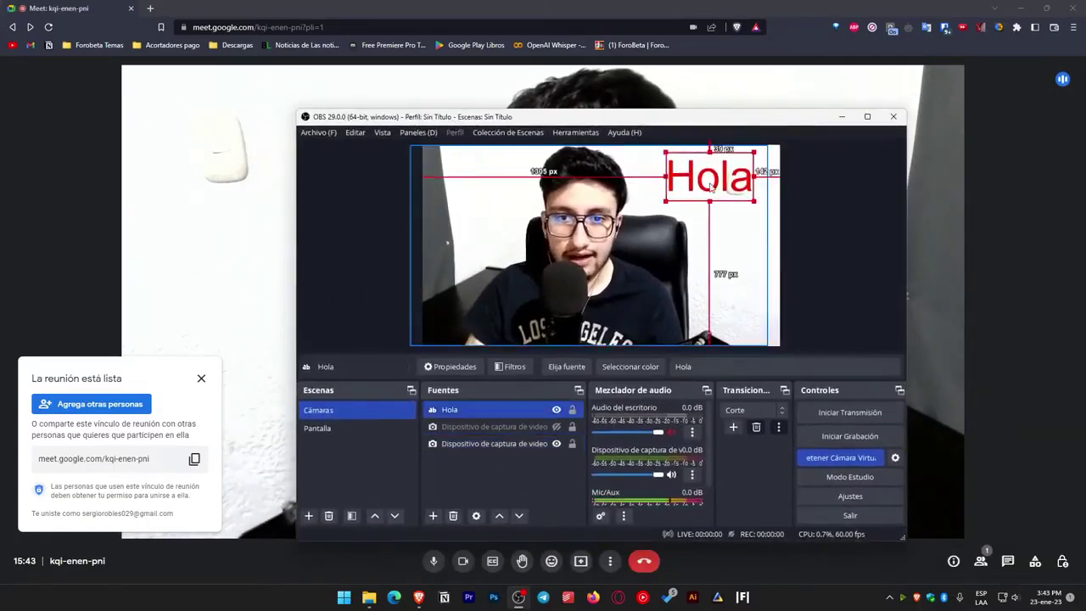
left_click(832, 242)
- Switch to the Pantalla scene to check the Meet feed, and return to the Cámaras scene
left_click(366, 427)
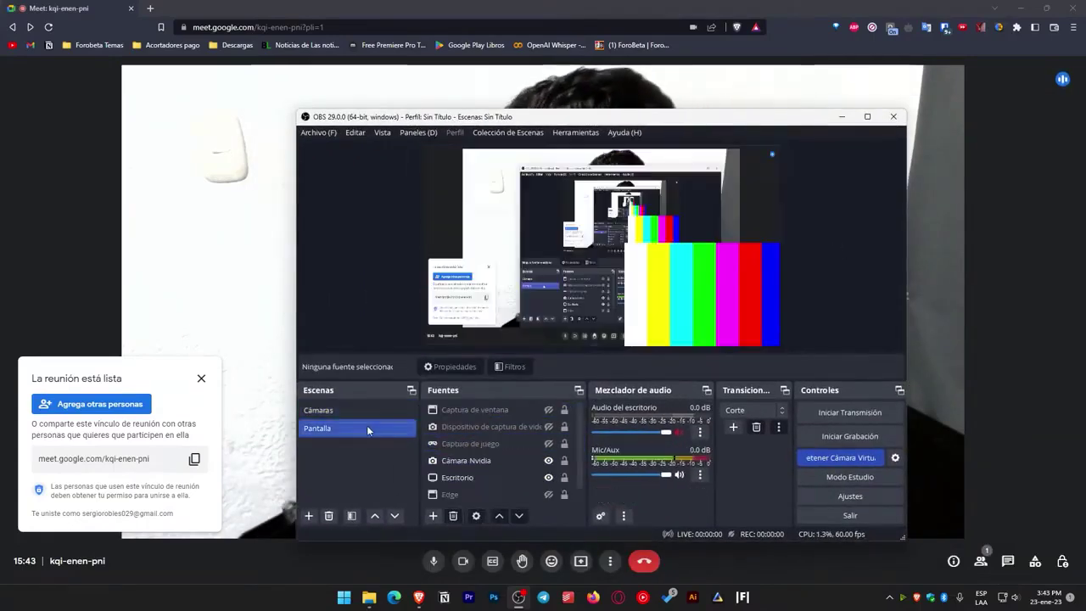
left_click_drag(579, 120, 573, 87)
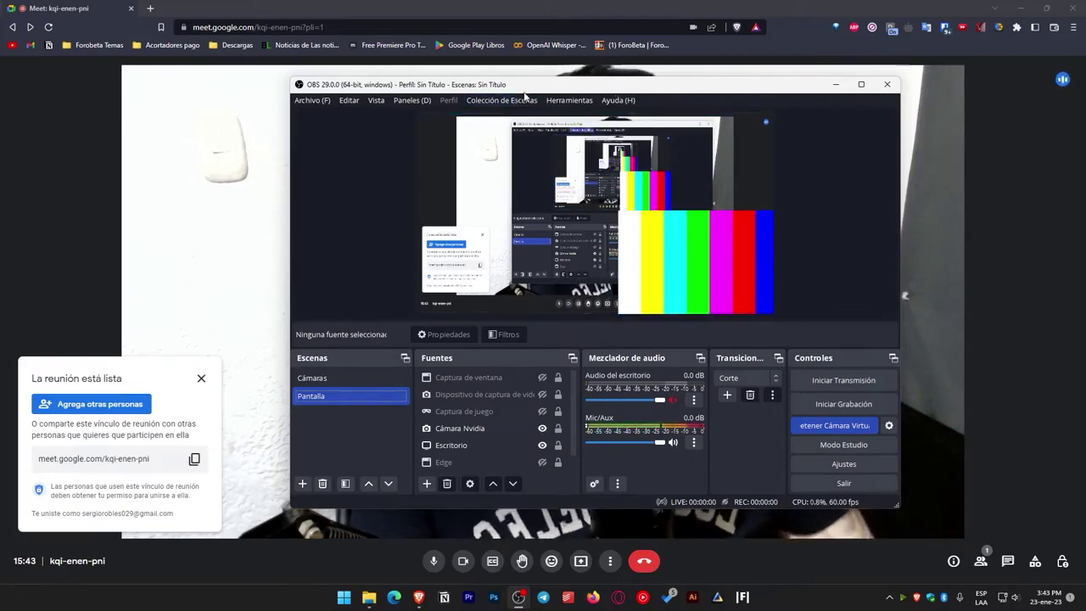
left_click_drag(524, 95, 576, 93)
left_click(431, 383)
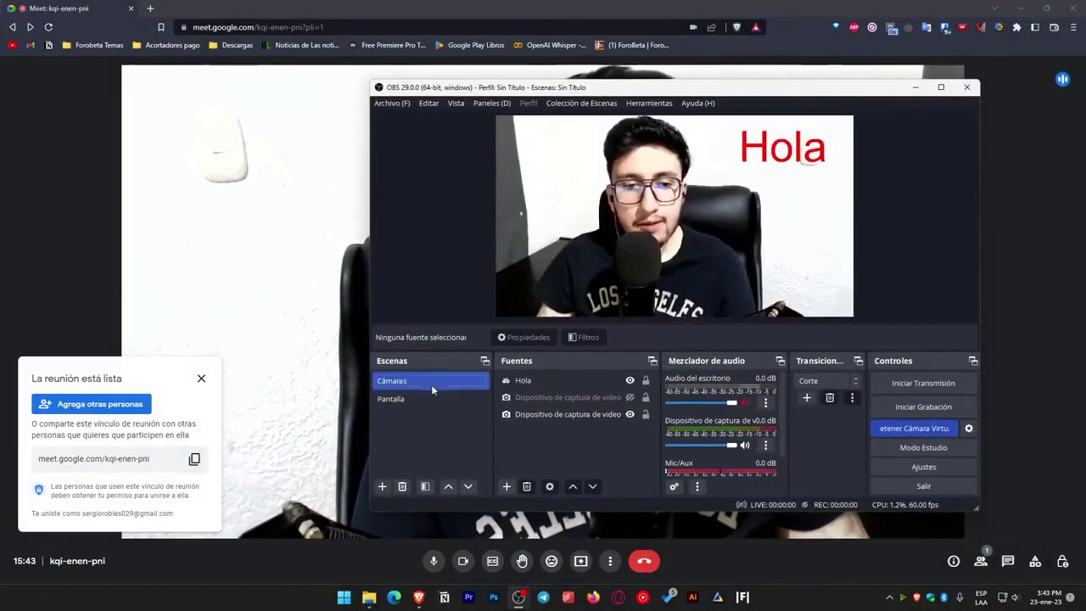
- Stop the virtual camera so its output can be reconfigured
left_click(524, 397)
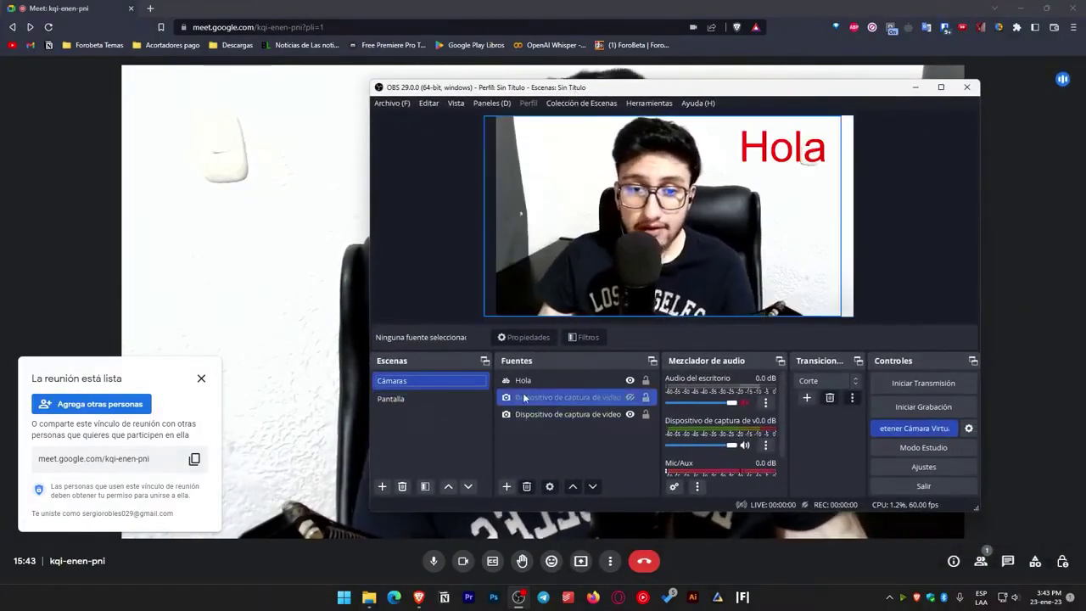
left_click(568, 449)
left_click(925, 430)
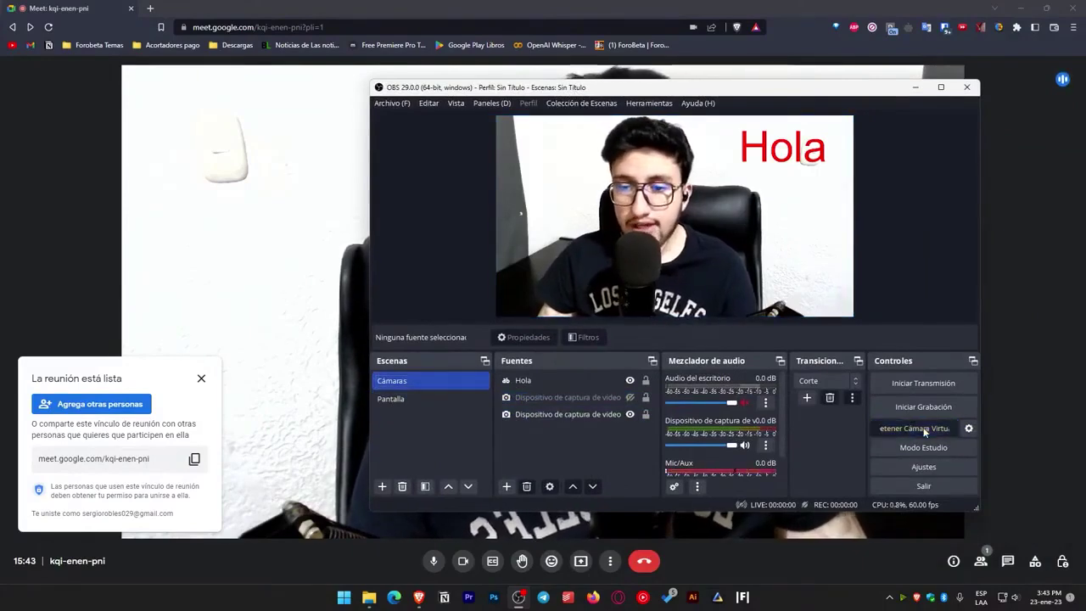
- Set the virtual camera's output type to Escena and select the Pantalla scene as its output
left_click(968, 429)
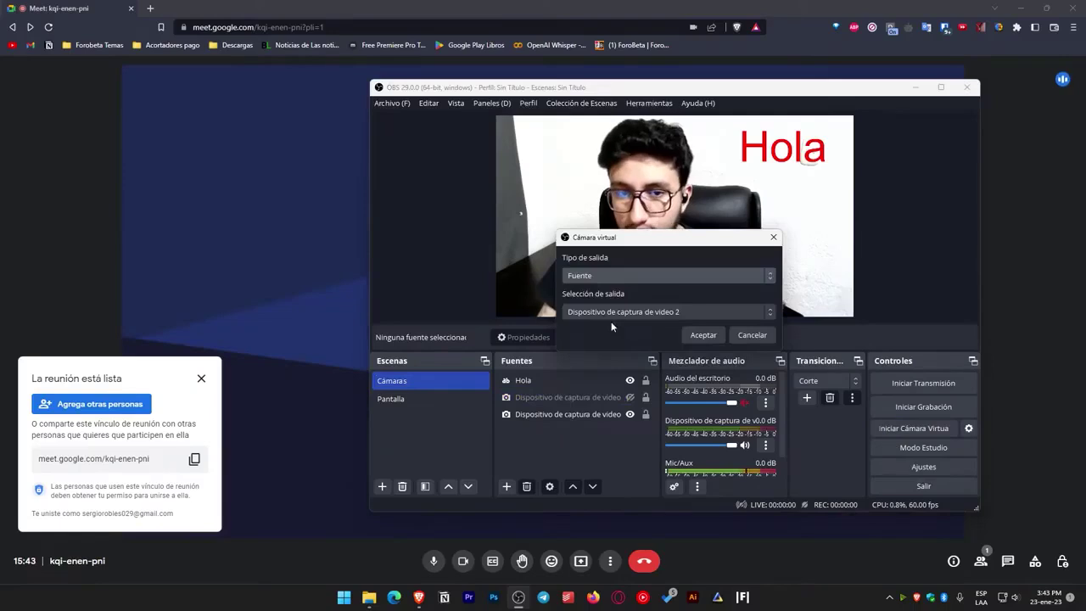
left_click(613, 311)
left_click(611, 311)
left_click(598, 275)
left_click(586, 291)
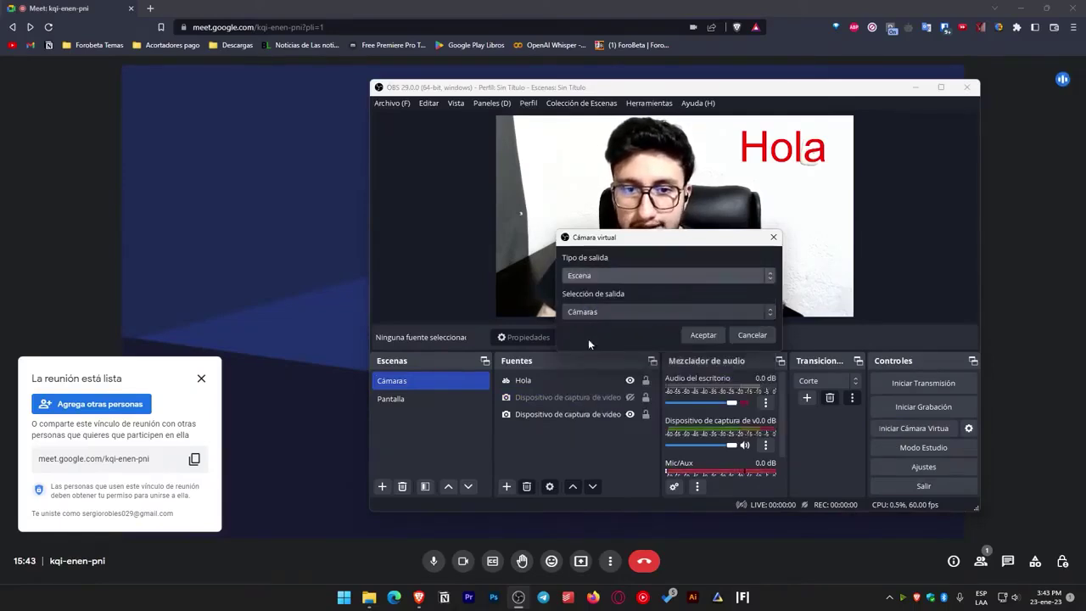
left_click(615, 312)
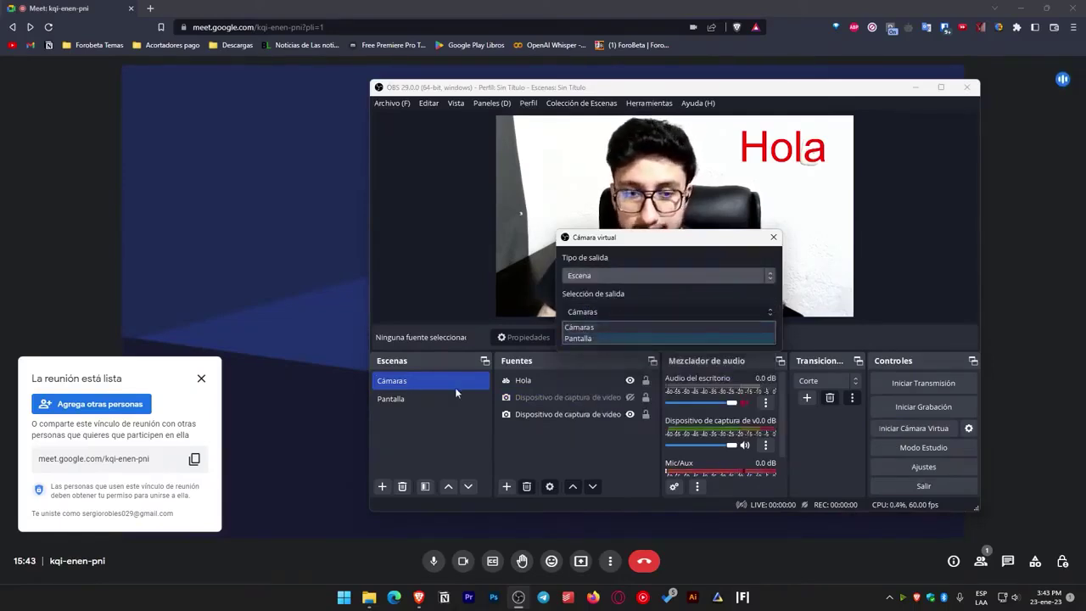
left_click(596, 326)
left_click(582, 311)
left_click(586, 338)
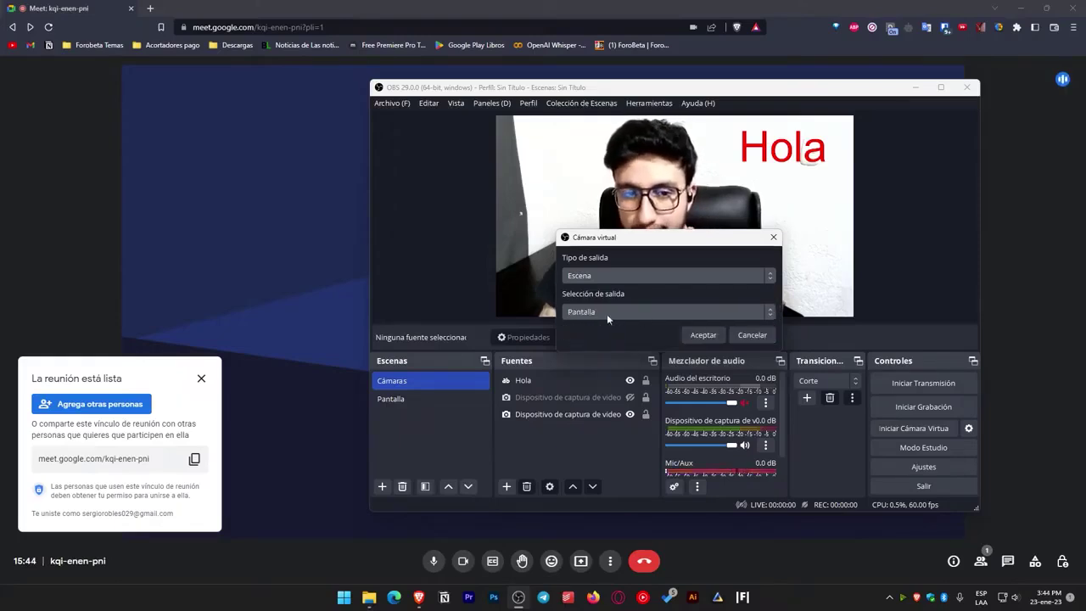
left_click(702, 334)
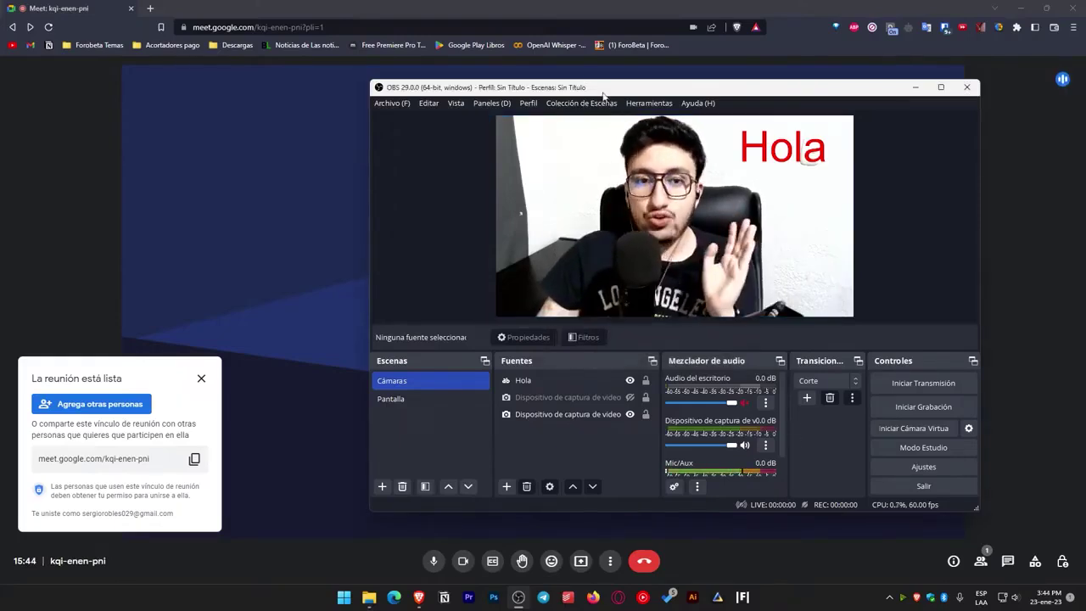
- Check the Pantalla scene, return to Cámaras, and start the virtual camera to compare its output with the Meet feed
left_click_drag(603, 92, 688, 85)
left_click(506, 392)
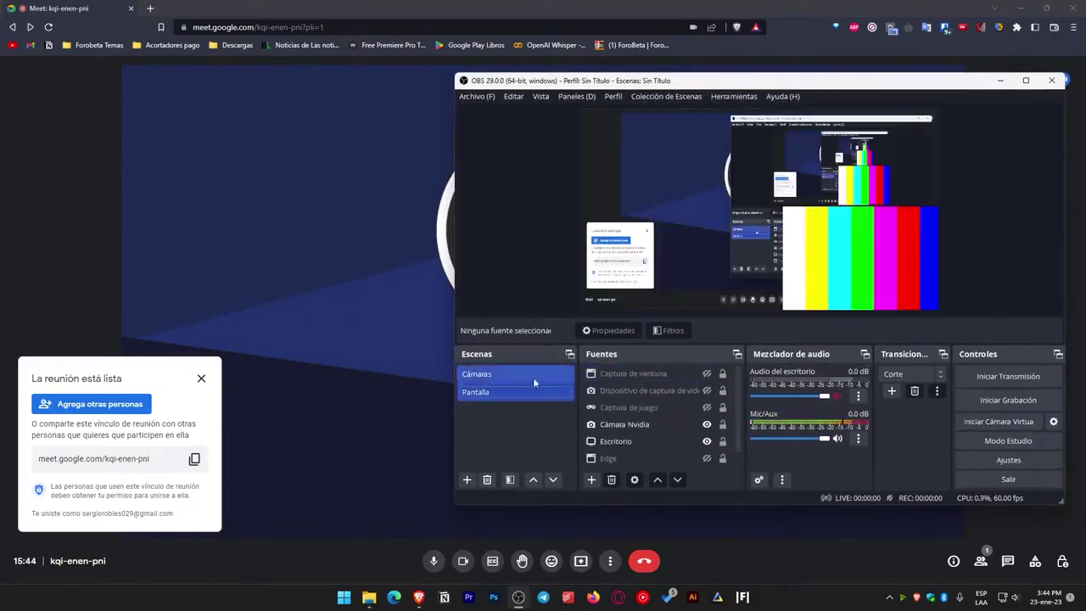
left_click(534, 381)
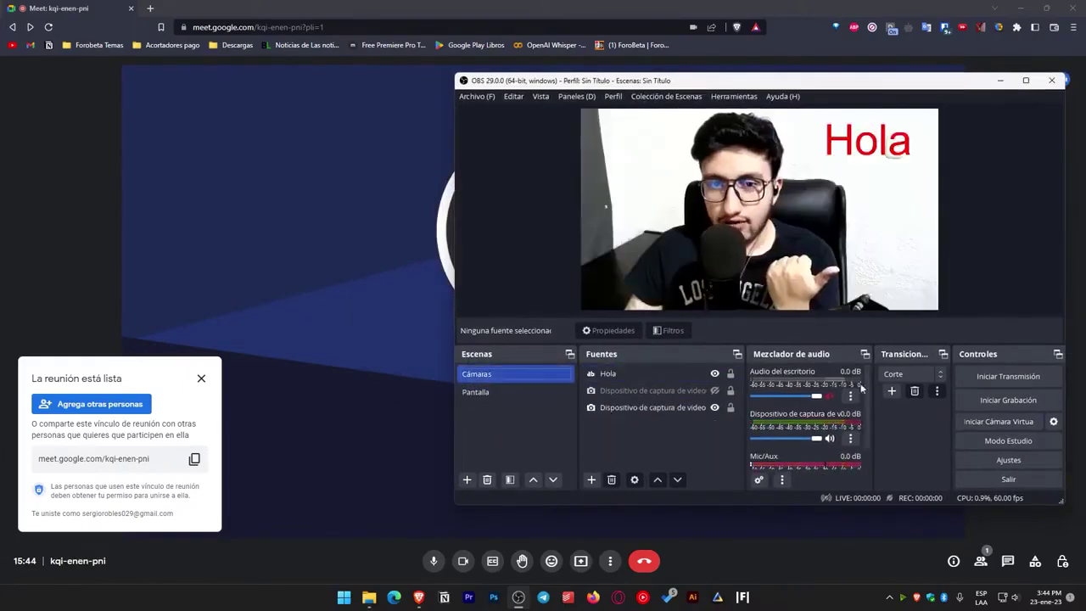
left_click(994, 426)
left_click_drag(574, 81, 483, 95)
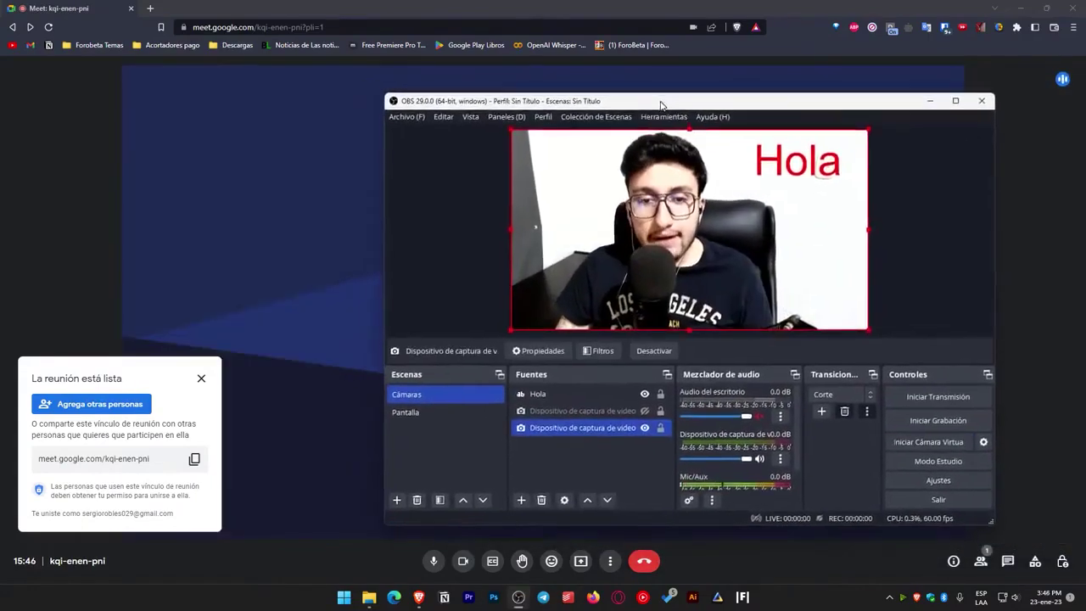
- Flip the visible video capture source horizontally in the Cámaras scene
left_click_drag(660, 104, 601, 83)
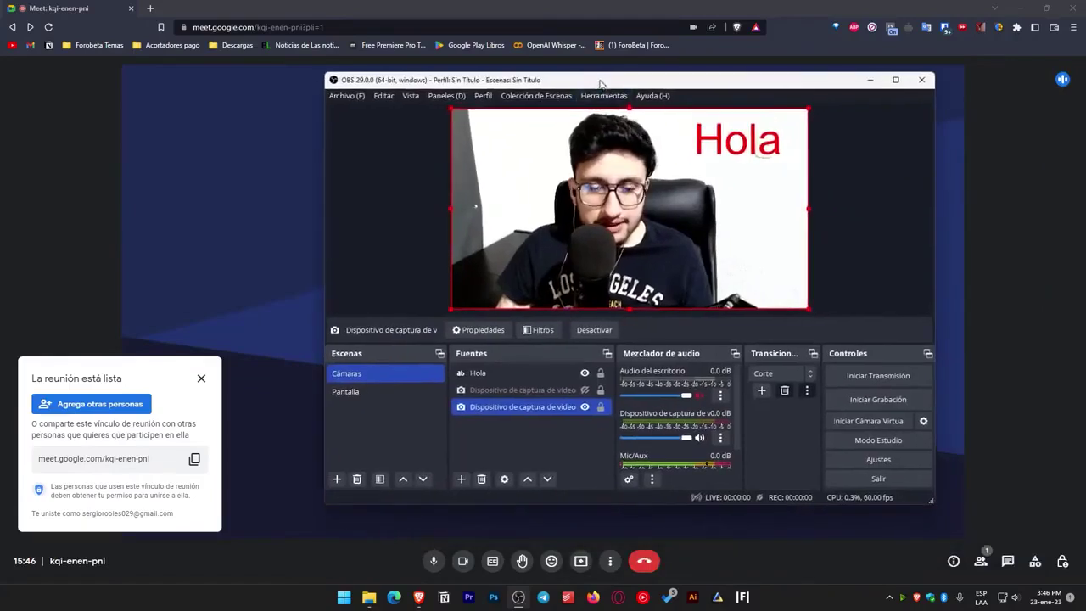
right_click(802, 244)
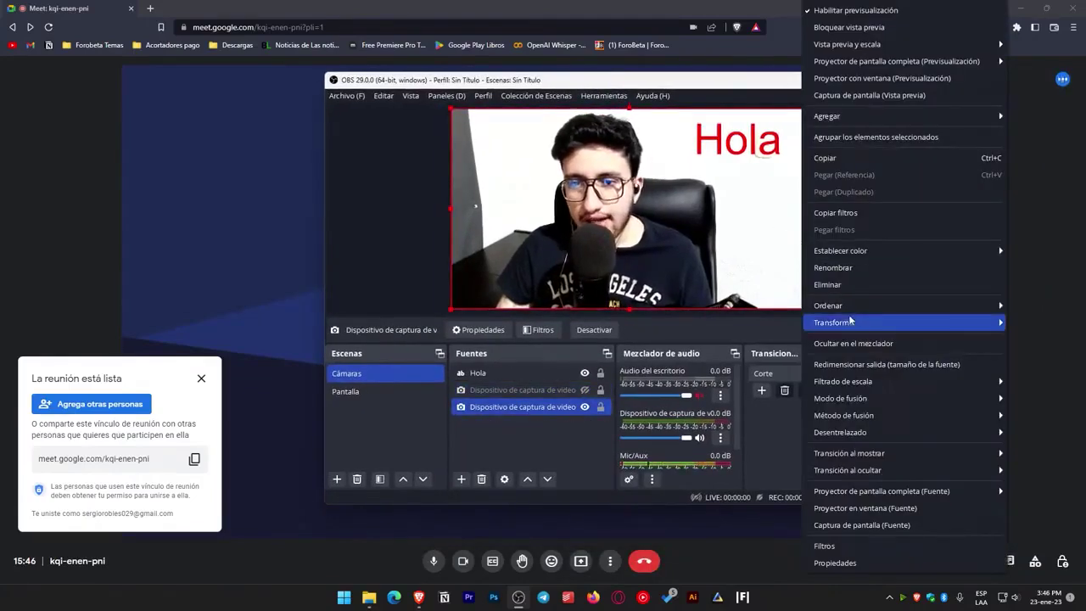
mouse_move(881, 328)
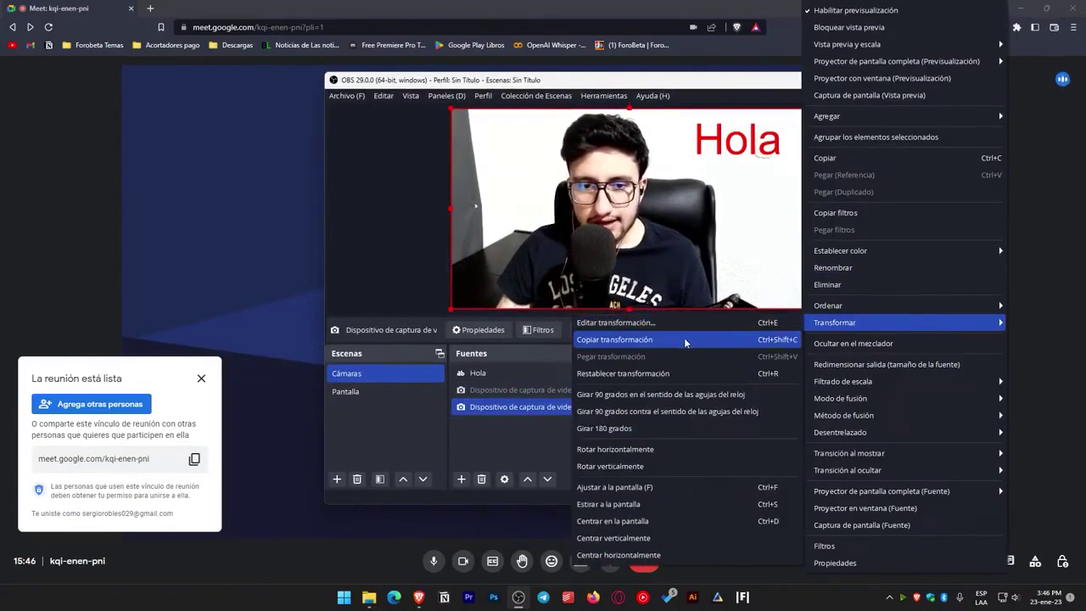
left_click(653, 450)
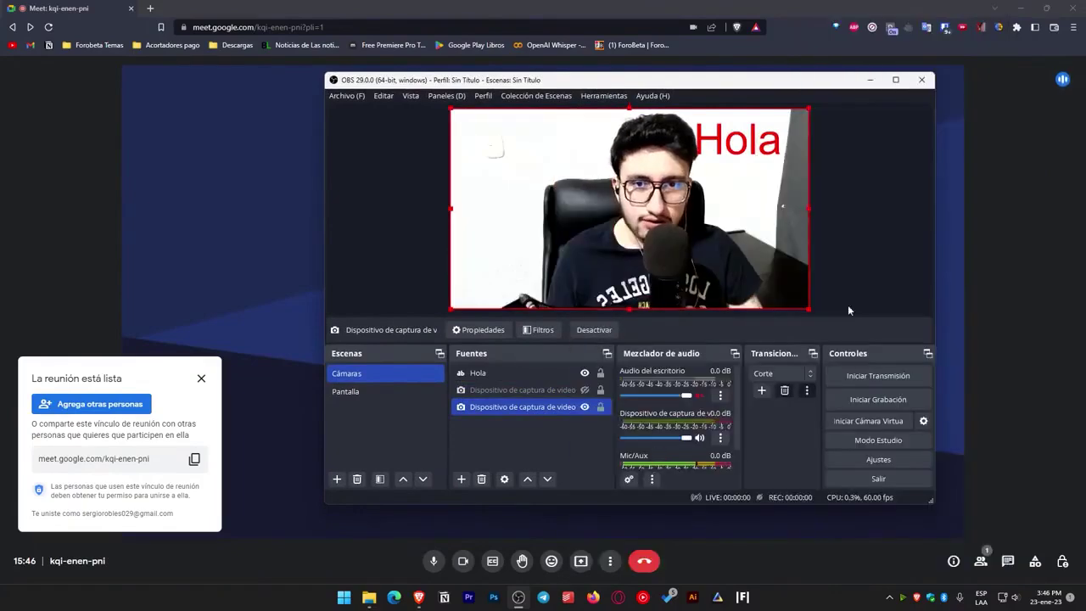
- Set the virtual camera's output type to internal and start it, moving the OBS window aside to reveal the Meet feed
left_click_drag(628, 83, 595, 97)
left_click(889, 435)
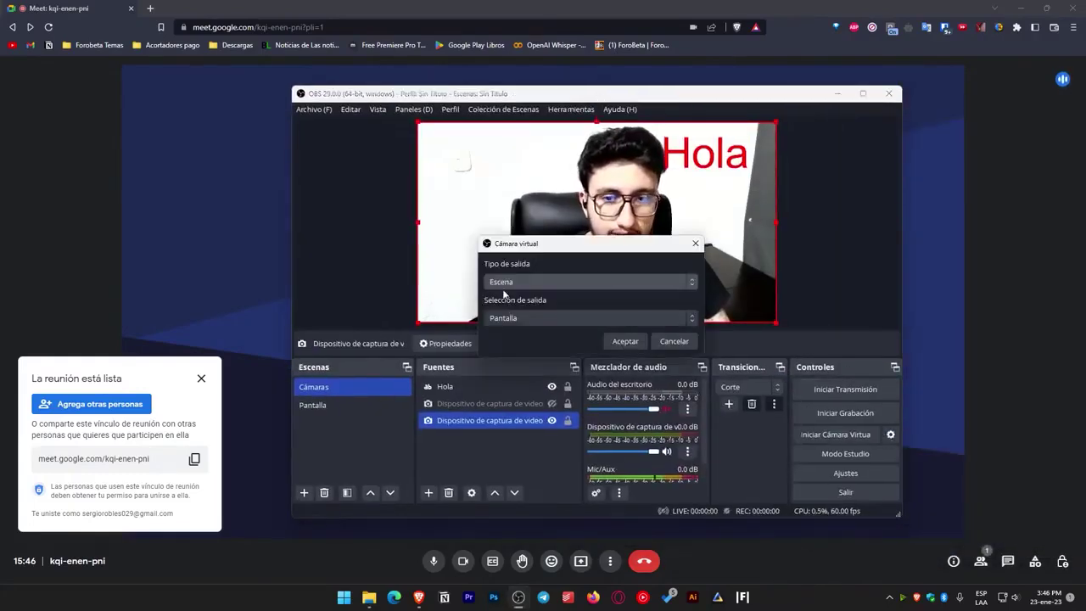
left_click(538, 284)
left_click(511, 297)
left_click(632, 346)
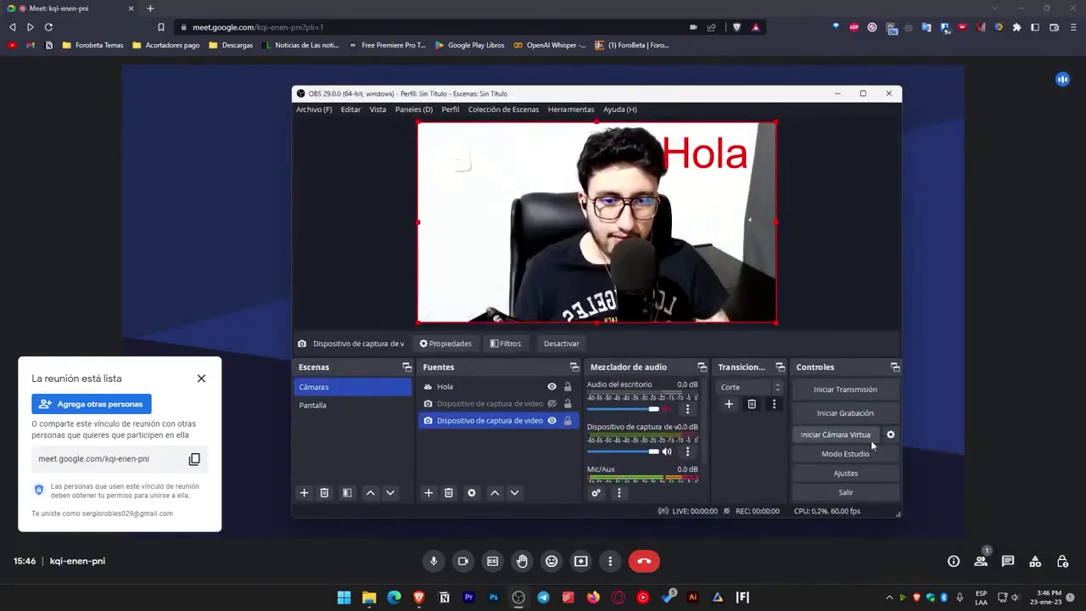
left_click(865, 436)
left_click_drag(526, 100, 730, 109)
- Flip the Hola text source horizontally to correct its mirrored view in Meet, and stop the virtual camera
left_click(928, 157)
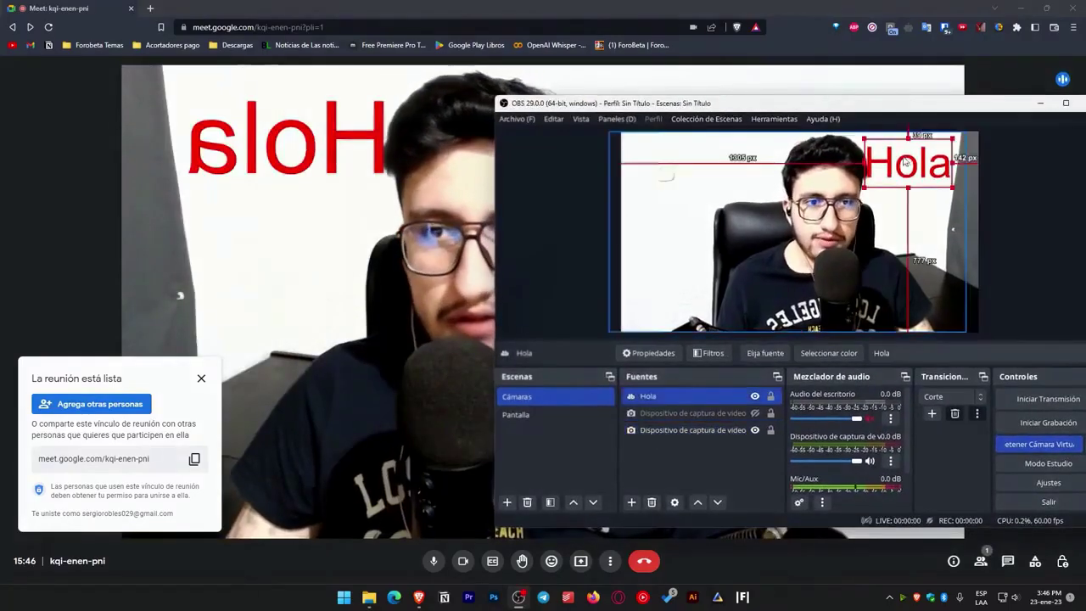
right_click(928, 157)
mouse_move(930, 325)
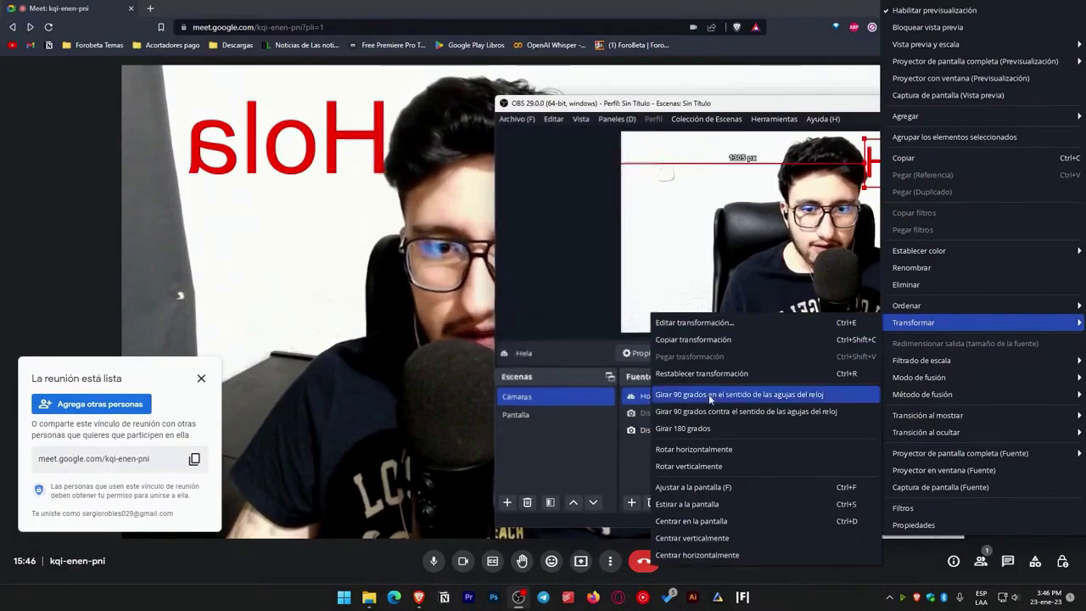
left_click(706, 446)
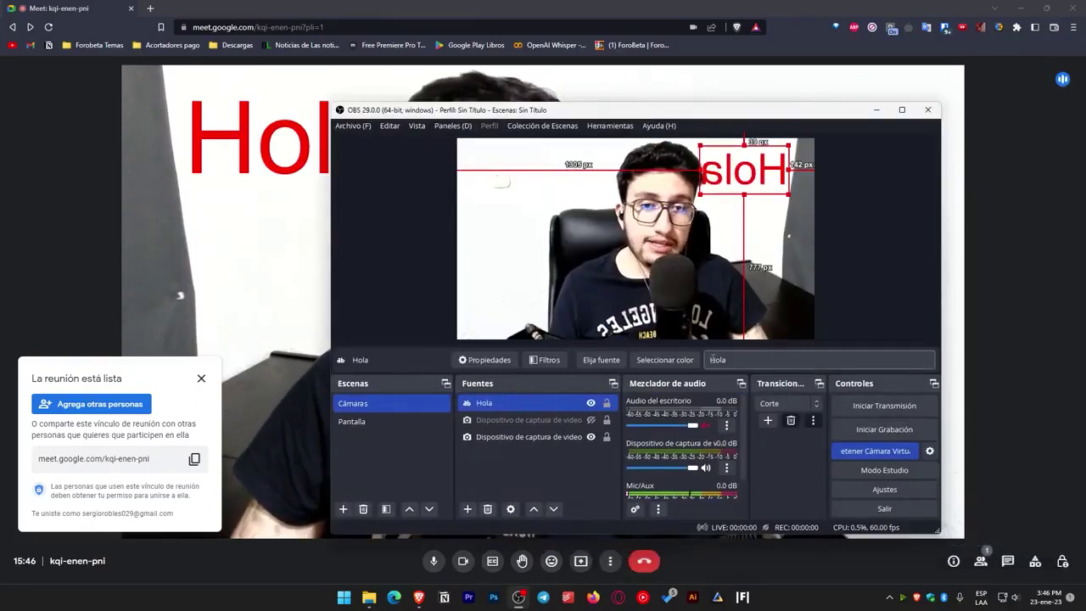
left_click(879, 450)
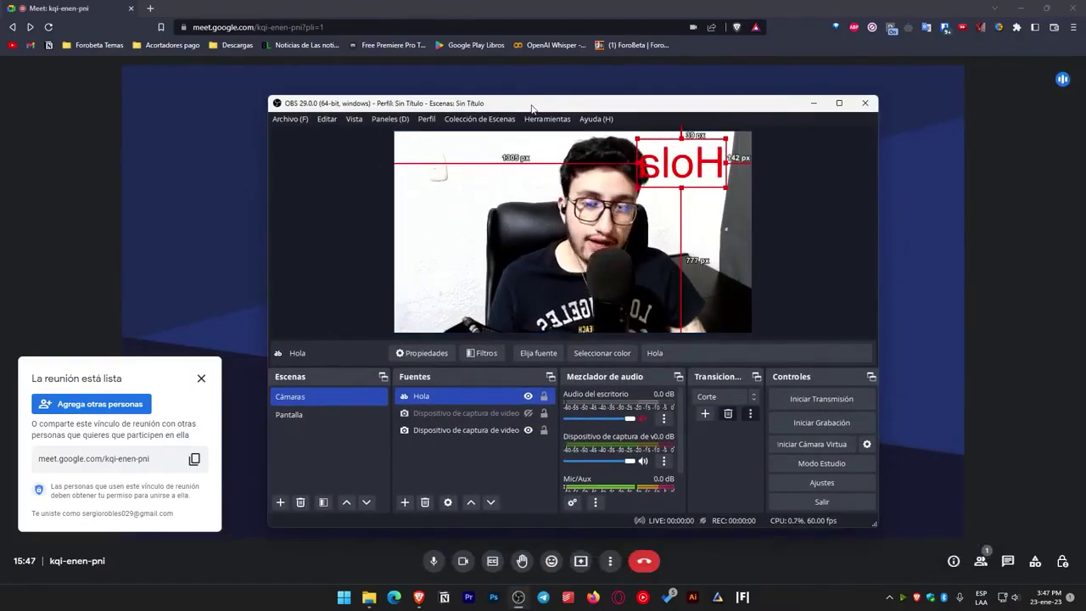
key("Down")
key("Delete")
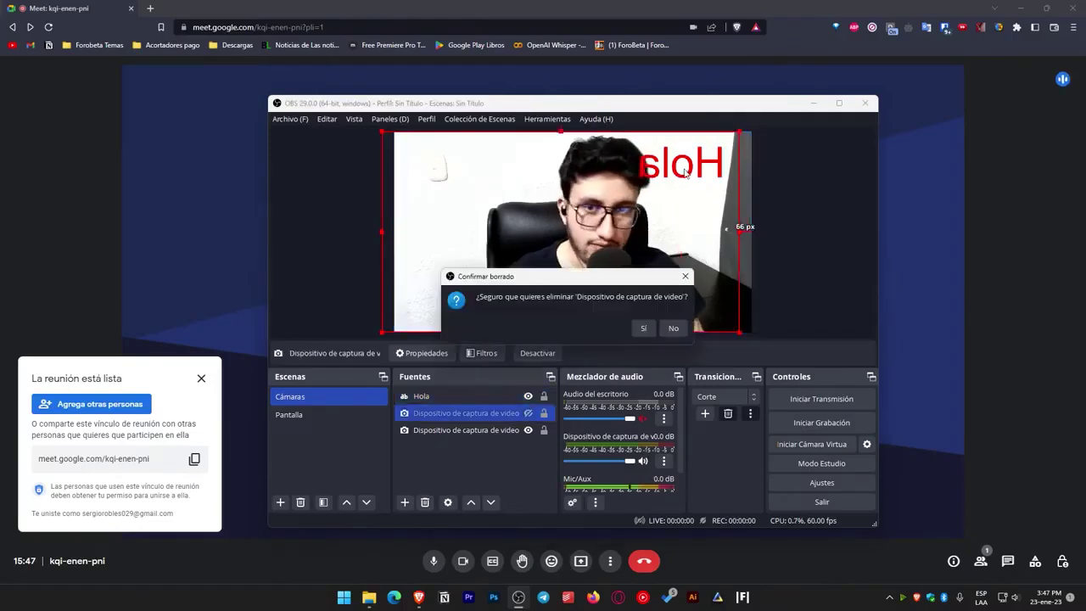
left_click(673, 329)
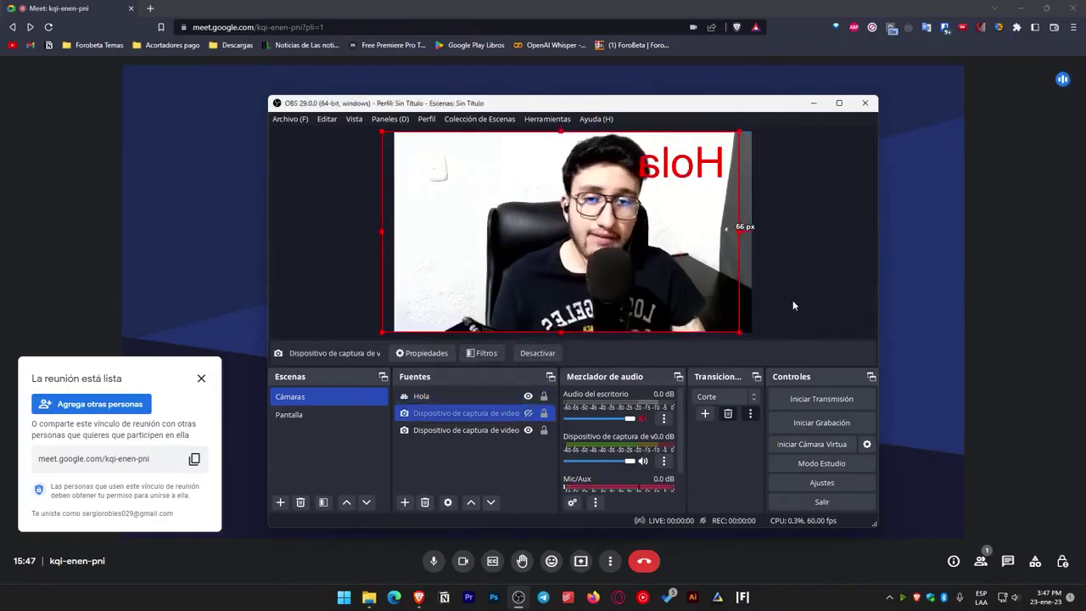